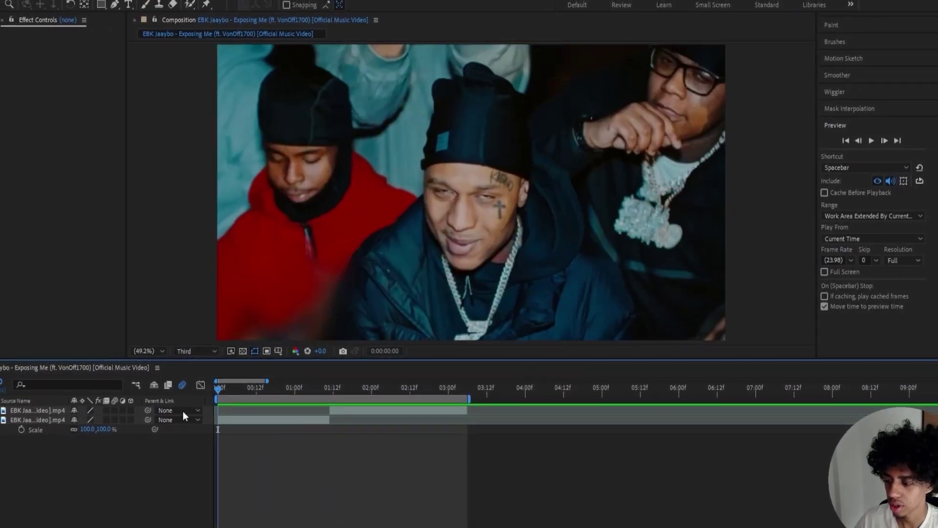
Step: Add a new adjustment layer above the two video clips
{"action": "right_click", "coordinate": [247, 464]}
{"action": "left_click", "coordinate": [250, 466]}
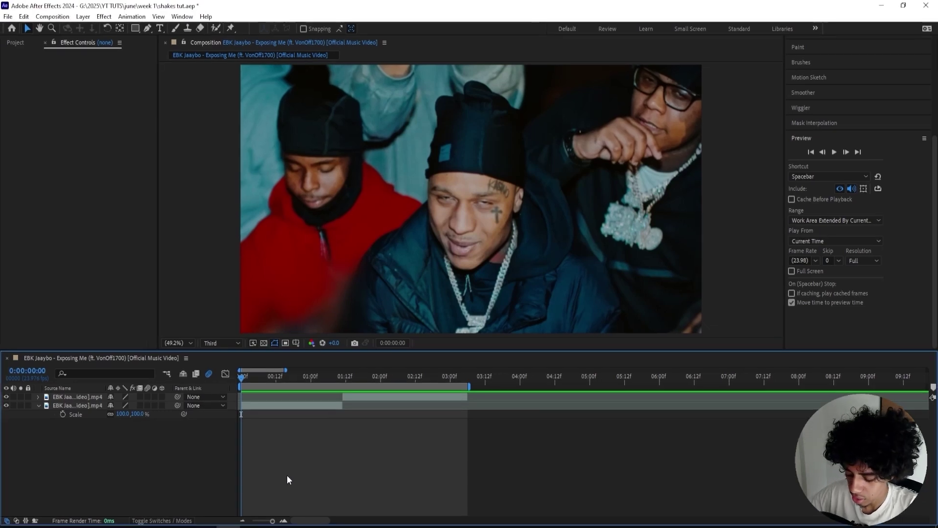
{"action": "key", "text": "ctrl+alt+y"}
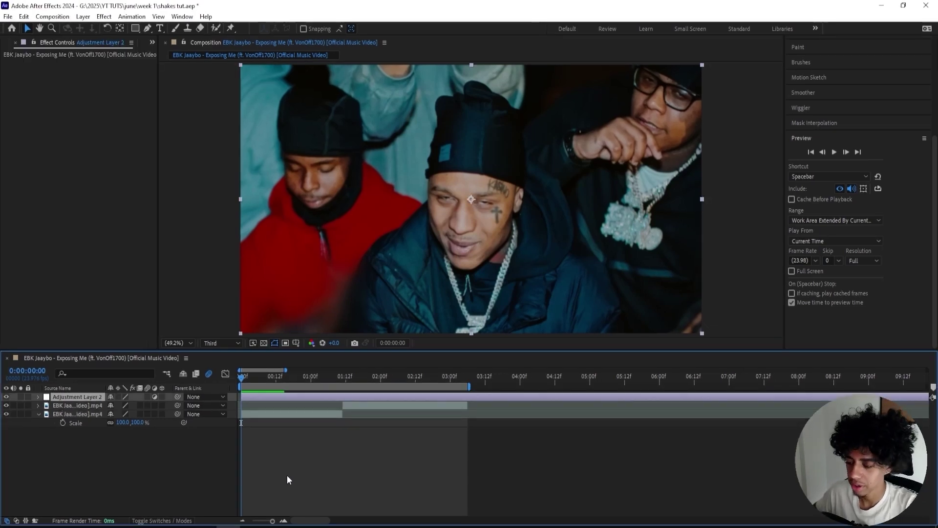
Step: Open the VFX Kit extension and show its Shakes presets
{"action": "left_click", "coordinate": [182, 16]}
{"action": "mouse_move", "coordinate": [210, 72]}
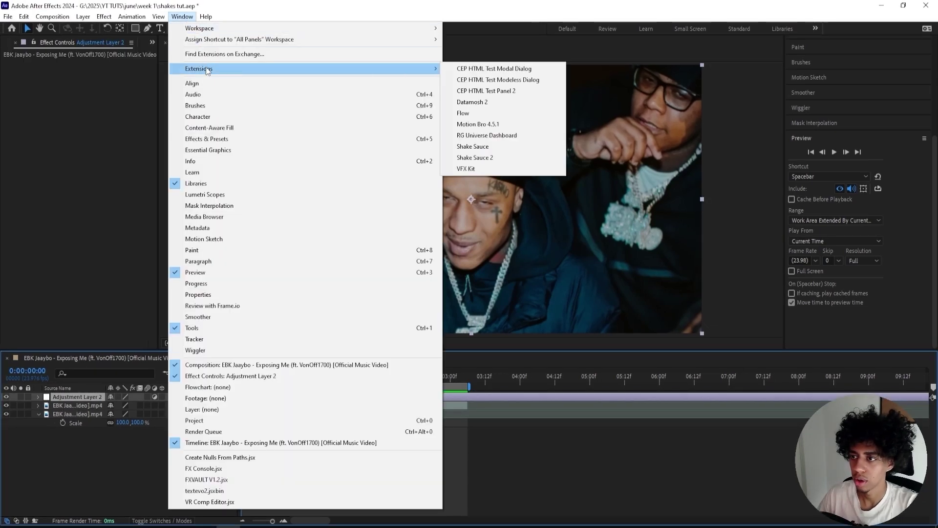
{"action": "left_click", "coordinate": [465, 166]}
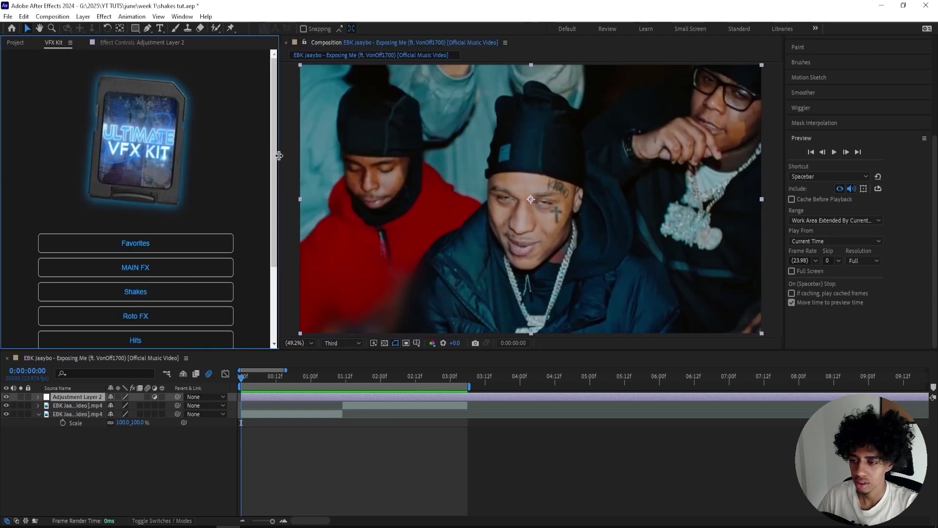
{"action": "left_click_drag", "start_coordinate": [279, 155], "coordinate": [277, 155]}
{"action": "scroll", "coordinate": [205, 158], "scroll_direction": "down", "scroll_amount": 3}
{"action": "scroll", "coordinate": [203, 178], "scroll_direction": "up", "scroll_amount": 3}
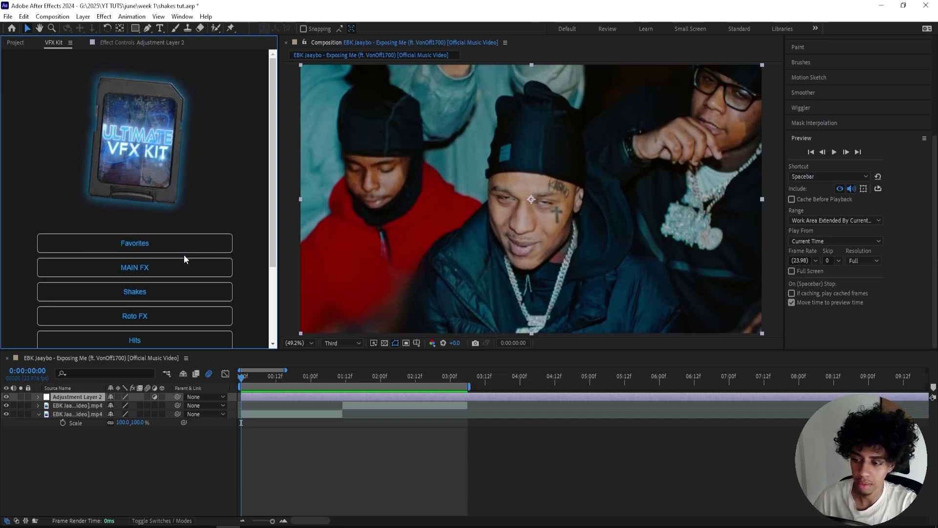
{"action": "scroll", "coordinate": [198, 264], "scroll_direction": "down", "scroll_amount": 3}
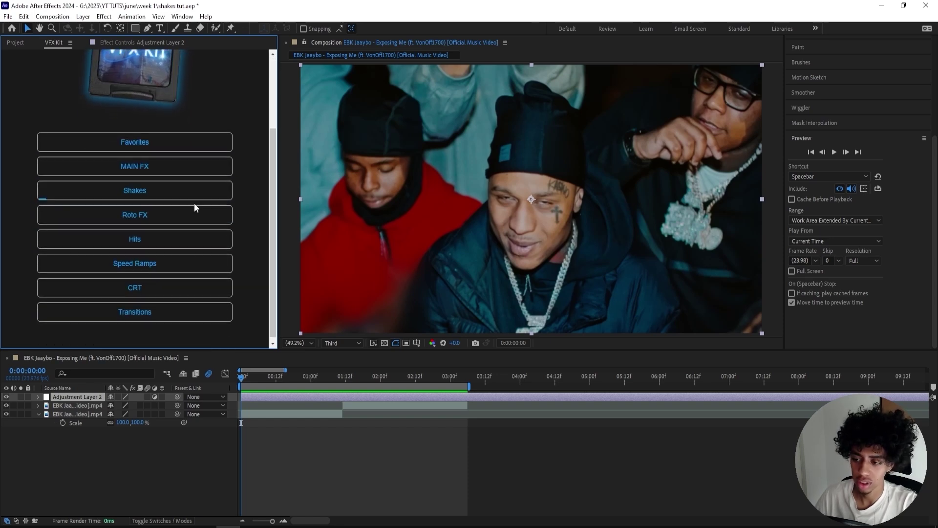
{"action": "left_click", "coordinate": [141, 190]}
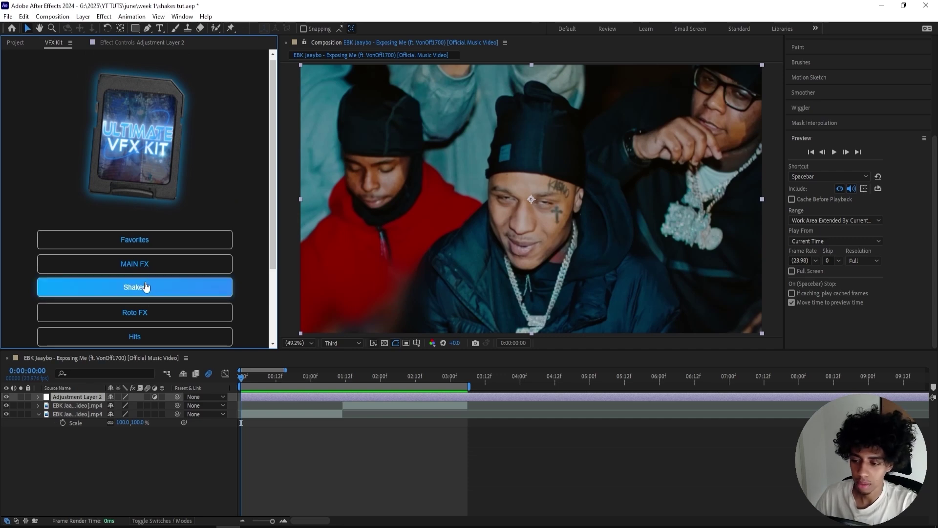
{"action": "scroll", "coordinate": [137, 170], "scroll_direction": "down", "scroll_amount": 2}
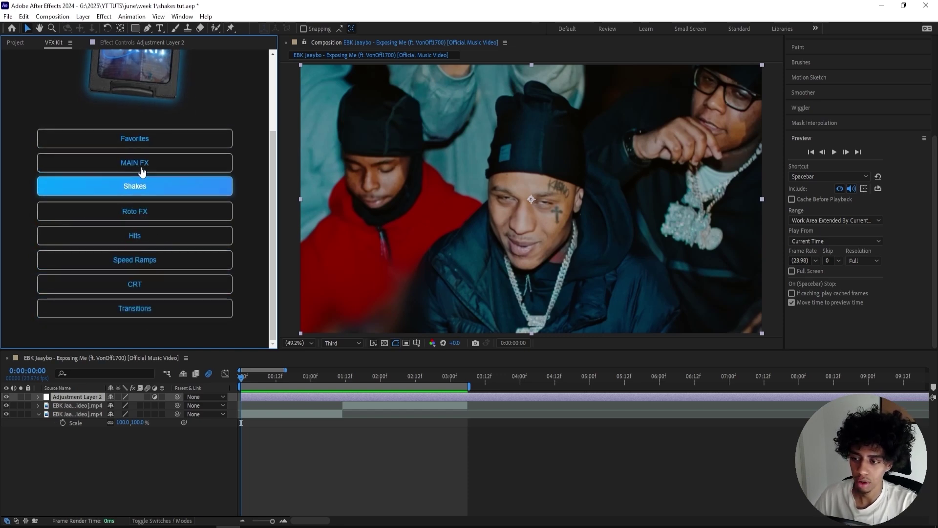
{"action": "left_click", "coordinate": [182, 194]}
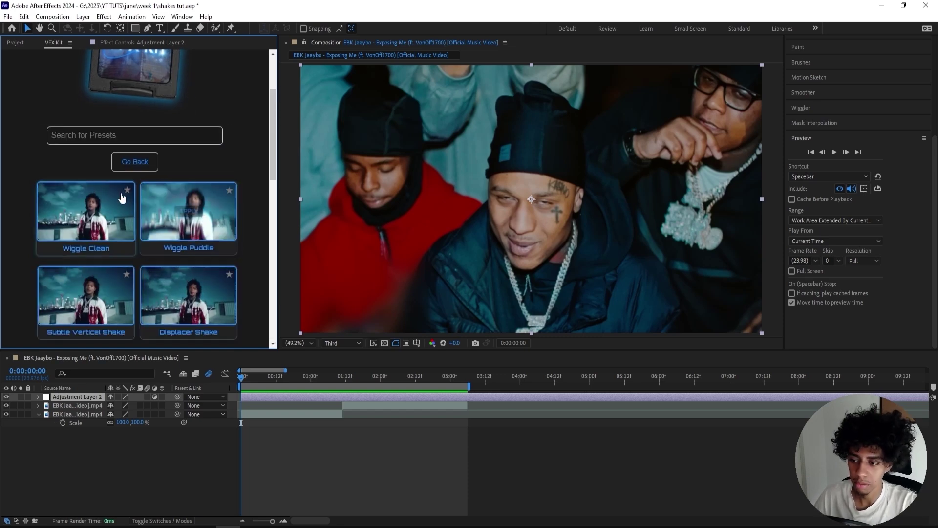
Step: Browse the Shakes presets and apply a distortion shake preset to the adjustment layer
{"action": "scroll", "coordinate": [116, 195], "scroll_direction": "down", "scroll_amount": 1}
{"action": "scroll", "coordinate": [116, 194], "scroll_direction": "down", "scroll_amount": 5}
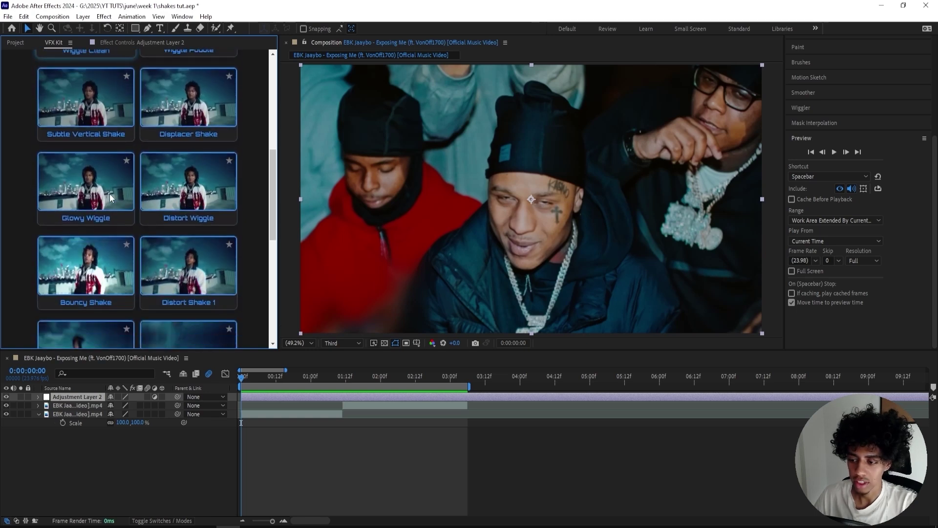
{"action": "scroll", "coordinate": [109, 193], "scroll_direction": "up", "scroll_amount": 5}
{"action": "scroll", "coordinate": [17, 199], "scroll_direction": "down", "scroll_amount": 1}
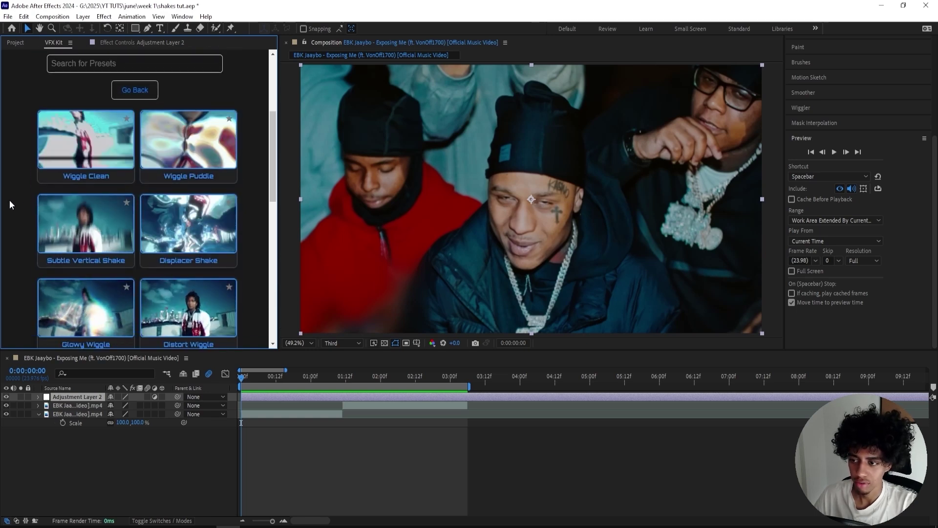
{"action": "scroll", "coordinate": [17, 198], "scroll_direction": "down", "scroll_amount": 1}
{"action": "scroll", "coordinate": [14, 198], "scroll_direction": "down", "scroll_amount": 3}
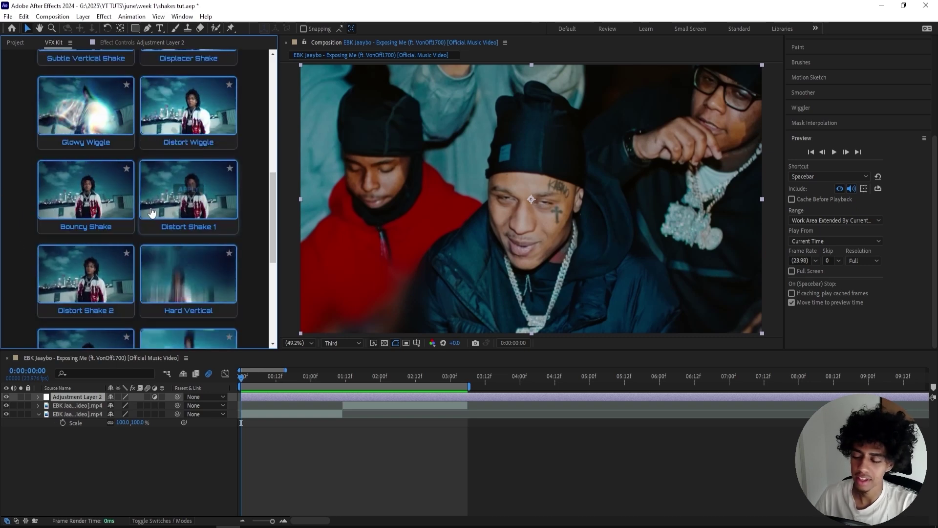
{"action": "scroll", "coordinate": [53, 229], "scroll_direction": "down", "scroll_amount": 1}
{"action": "mouse_move", "coordinate": [53, 229]}
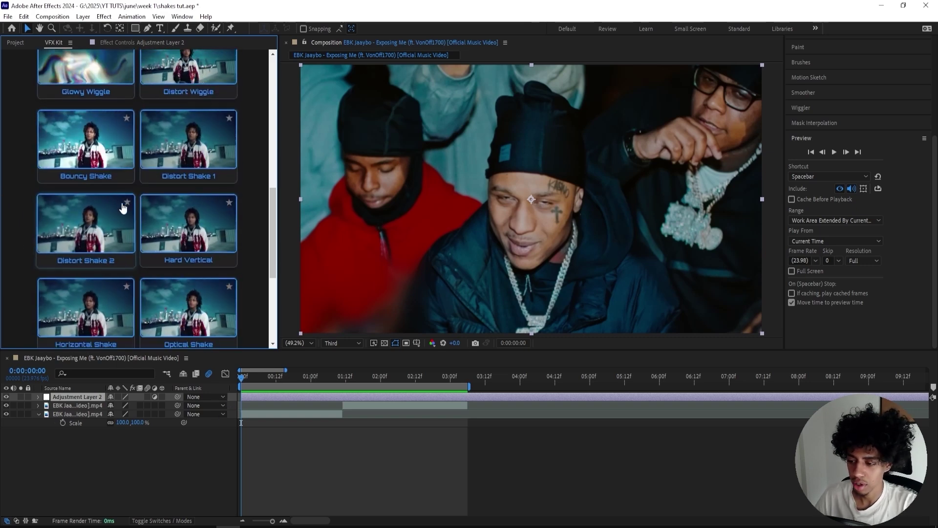
{"action": "scroll", "coordinate": [83, 209], "scroll_direction": "down", "scroll_amount": 4}
{"action": "mouse_move", "coordinate": [206, 276]}
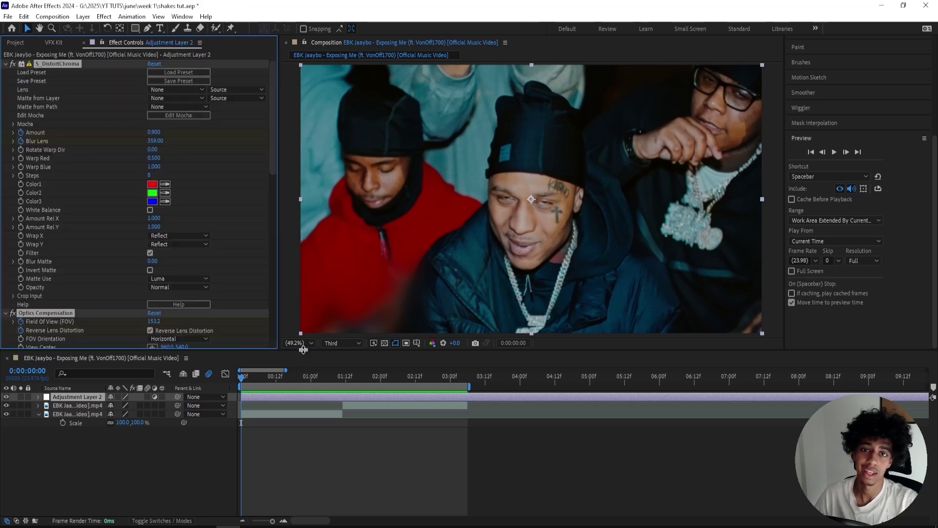
Step: Make the adjustment layer start at the second clip, at 0:00:01:11, and preview the shake
{"action": "scroll", "coordinate": [294, 377], "scroll_direction": "down", "scroll_amount": 3}
{"action": "left_click", "coordinate": [301, 450]}
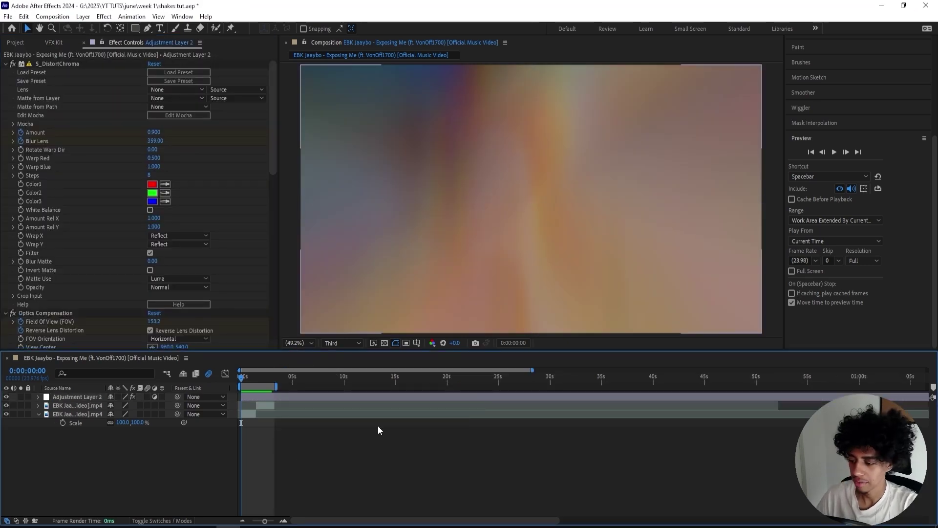
{"action": "left_click", "coordinate": [283, 521]}
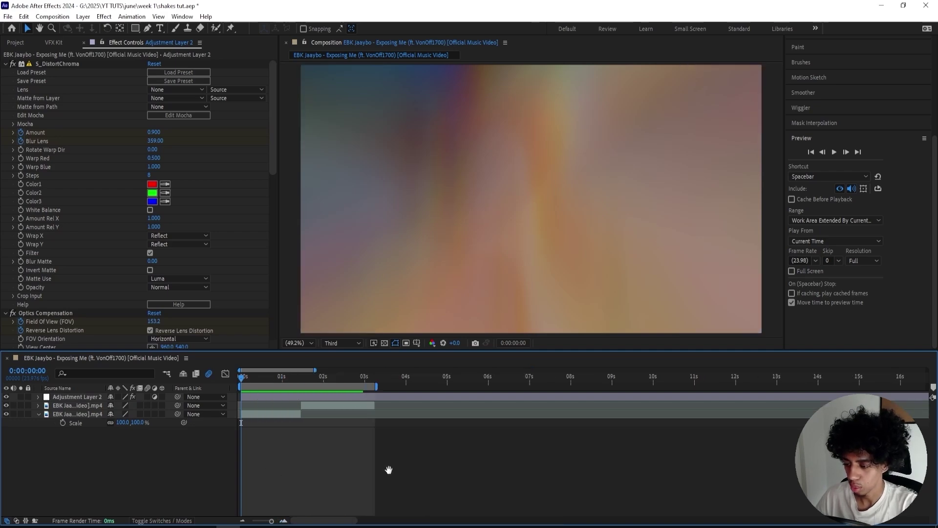
{"action": "mouse_move", "coordinate": [238, 378]}
{"action": "left_mouse_down"}
{"action": "mouse_move", "coordinate": [276, 380]}
{"action": "mouse_move", "coordinate": [231, 384]}
{"action": "left_mouse_up"}
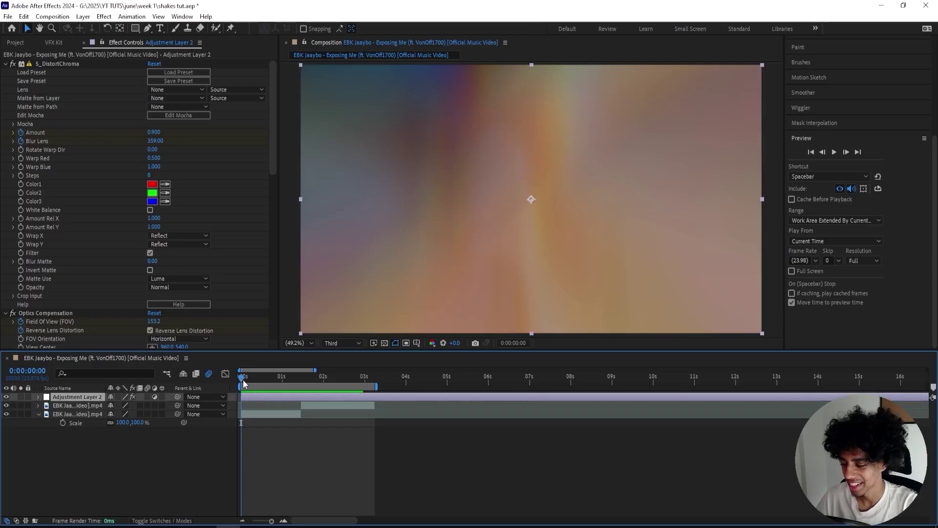
{"action": "left_click_drag", "start_coordinate": [275, 266], "coordinate": [384, 262]}
{"action": "key", "text": "space"}
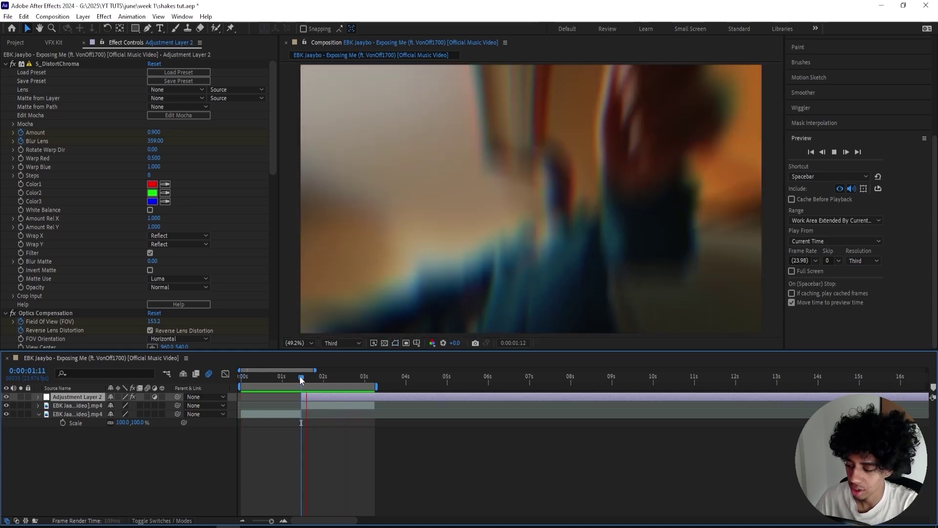
{"action": "key", "text": "space"}
Step: Search the VFX Kit presets for "wiggle"
{"action": "left_click", "coordinate": [54, 42]}
{"action": "scroll", "coordinate": [97, 206], "scroll_direction": "up", "scroll_amount": 5}
{"action": "scroll", "coordinate": [100, 200], "scroll_direction": "down", "scroll_amount": 3}
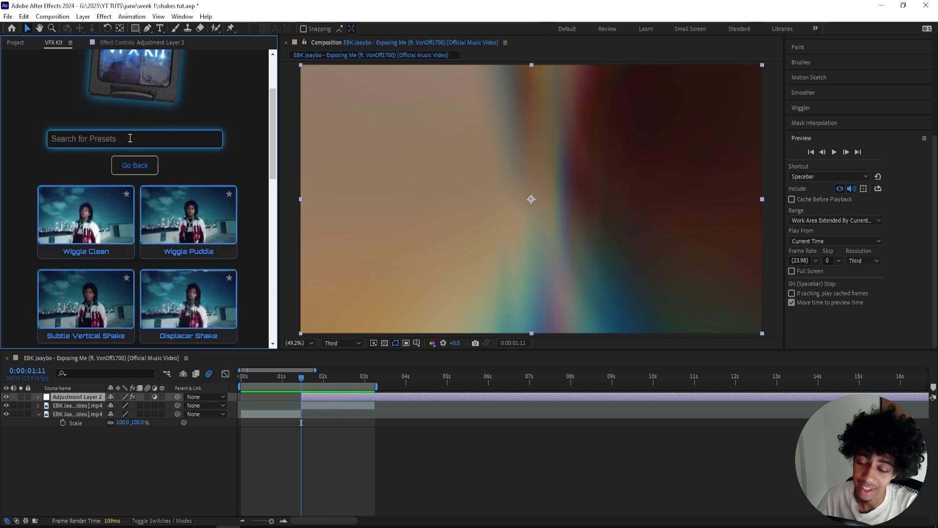
{"action": "type", "text": "wiggle"}
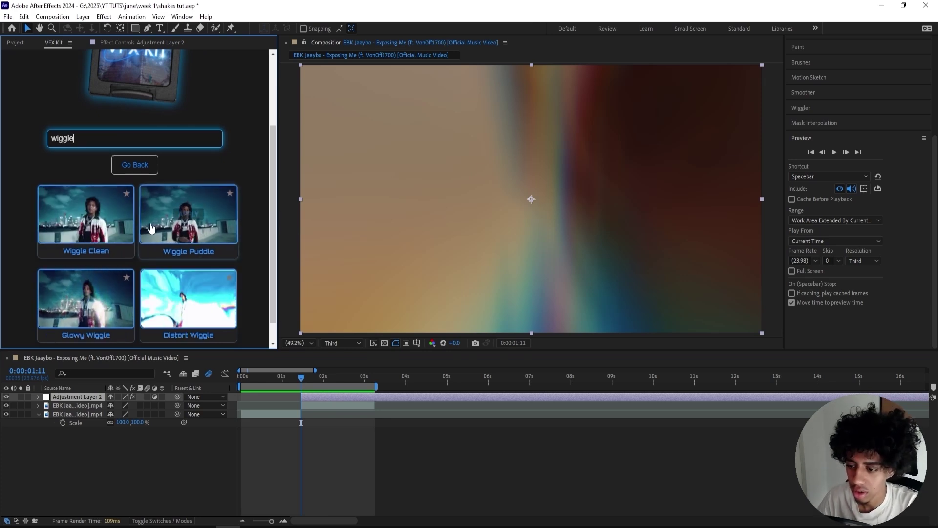
{"action": "scroll", "coordinate": [130, 138], "scroll_direction": "down", "scroll_amount": 1}
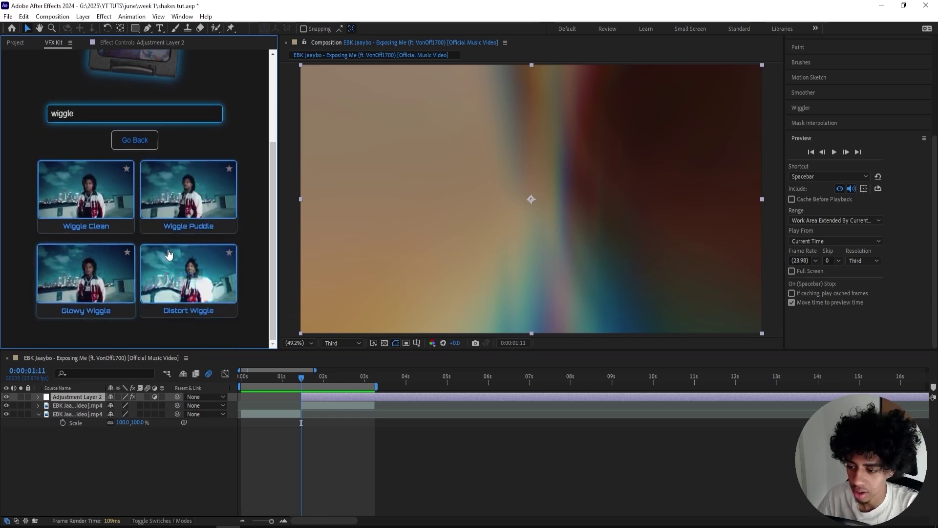
Step: Clear the preset search and mark the Wiggle Puddle preset as a favorite
{"action": "double_click", "coordinate": [134, 116]}
{"action": "key", "text": "BackSpace"}
{"action": "mouse_move", "coordinate": [232, 169]}
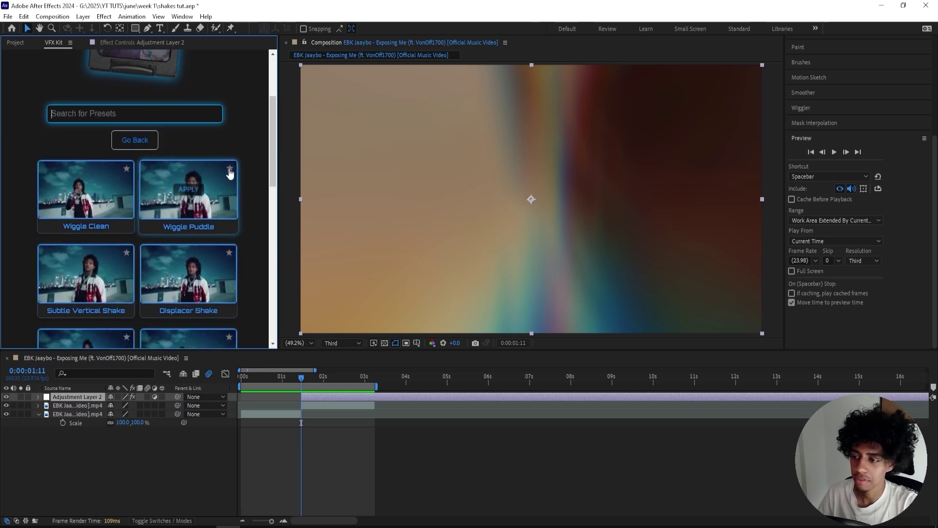
{"action": "left_click", "coordinate": [230, 169]}
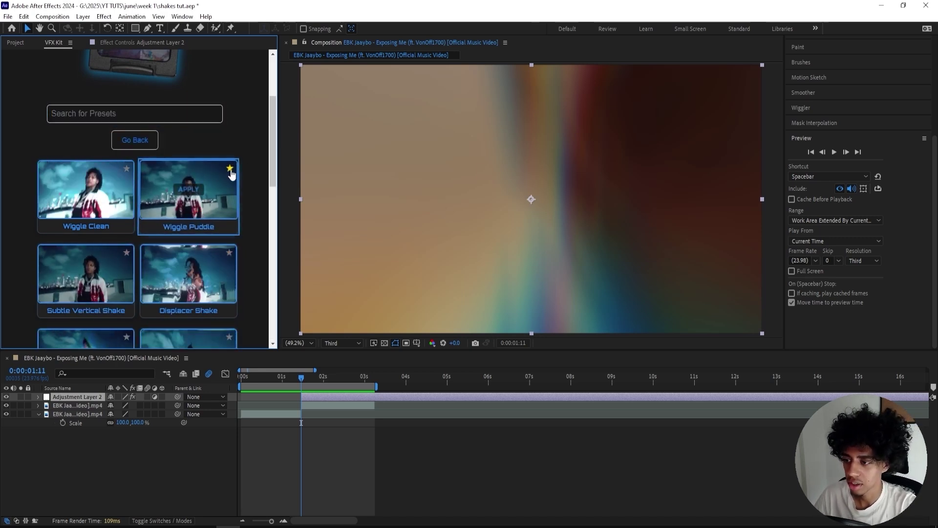
Step: Check the Favorites category of the VFX Kit and return to its main category list
{"action": "left_click", "coordinate": [148, 144]}
{"action": "left_click", "coordinate": [151, 141]}
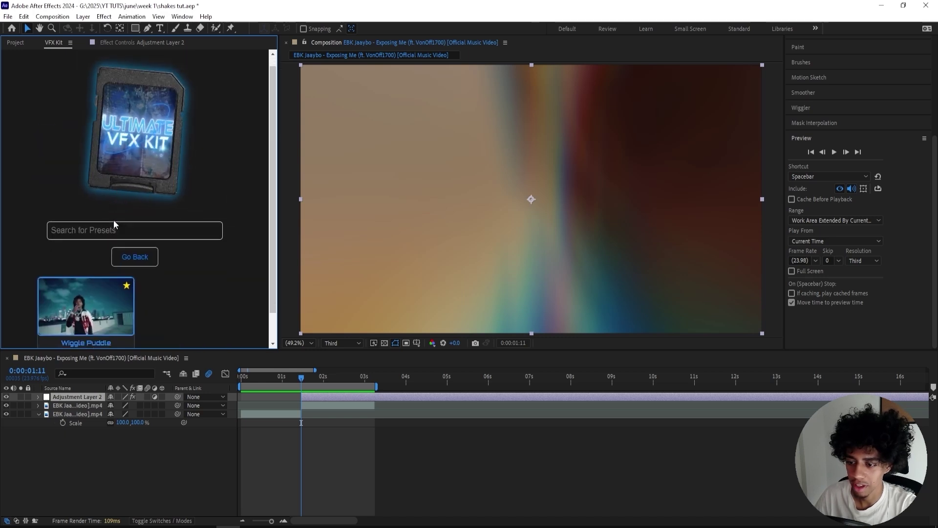
{"action": "left_click", "coordinate": [134, 245]}
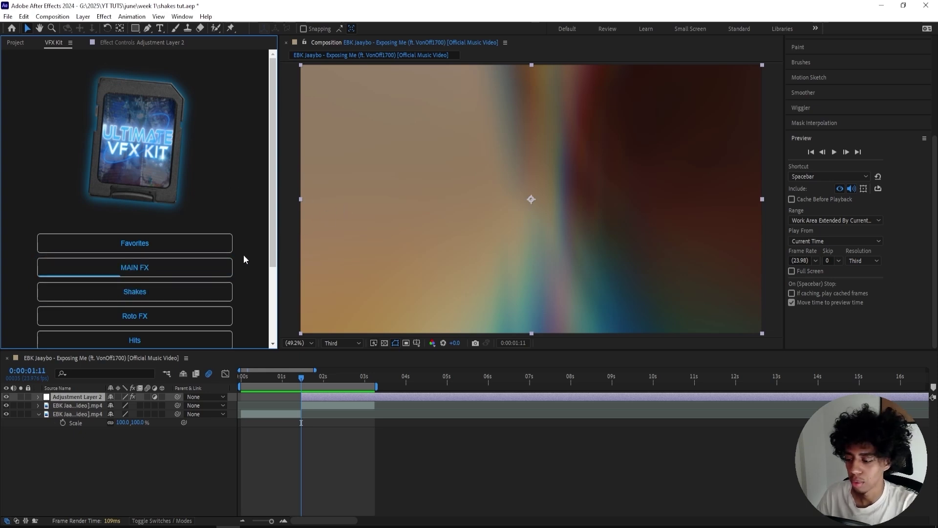
{"action": "scroll", "coordinate": [243, 258], "scroll_direction": "down", "scroll_amount": 2}
Step: Replace the preset's adjustment layer with a new one that starts at the second clip, at 0:00:01:11
{"action": "key", "text": "Delete"}
{"action": "left_click", "coordinate": [15, 42]}
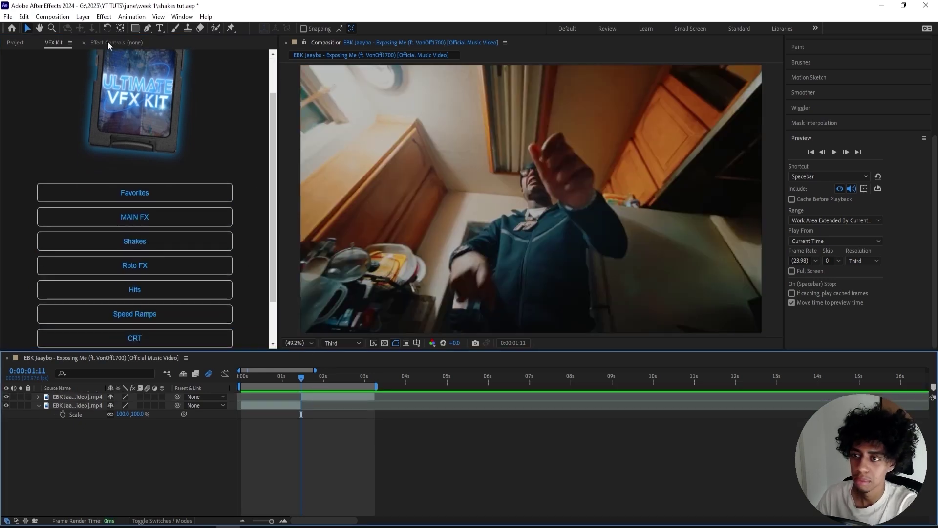
{"action": "left_click", "coordinate": [251, 454]}
{"action": "key", "text": "ctrl+alt+y"}
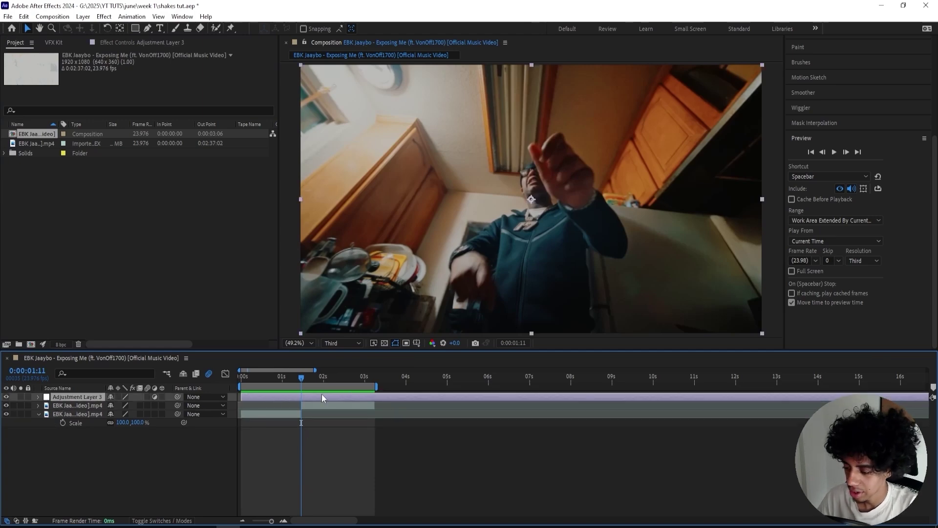
{"action": "left_click_drag", "start_coordinate": [301, 377], "coordinate": [309, 401]}
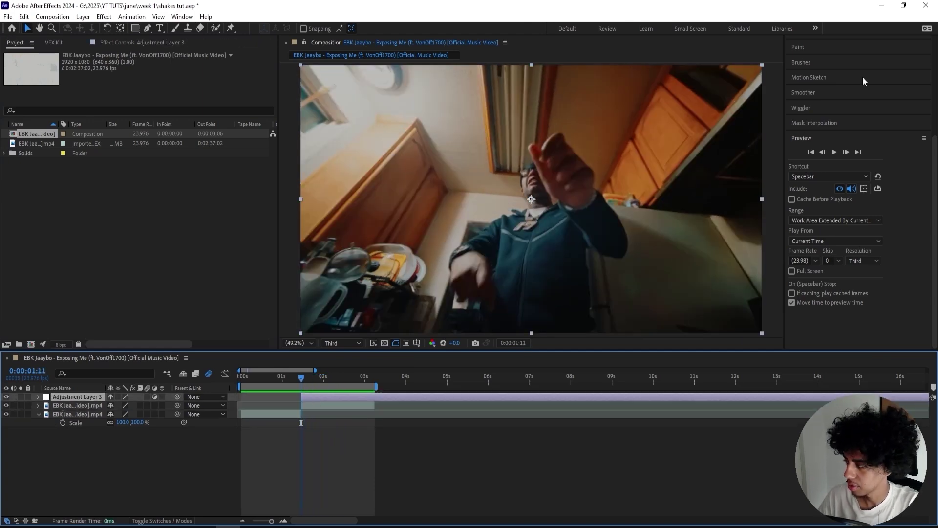
Step: Apply the S_DistortChroma effect to the new adjustment layer and set Blur Lens to 390
{"action": "left_click", "coordinate": [881, 89]}
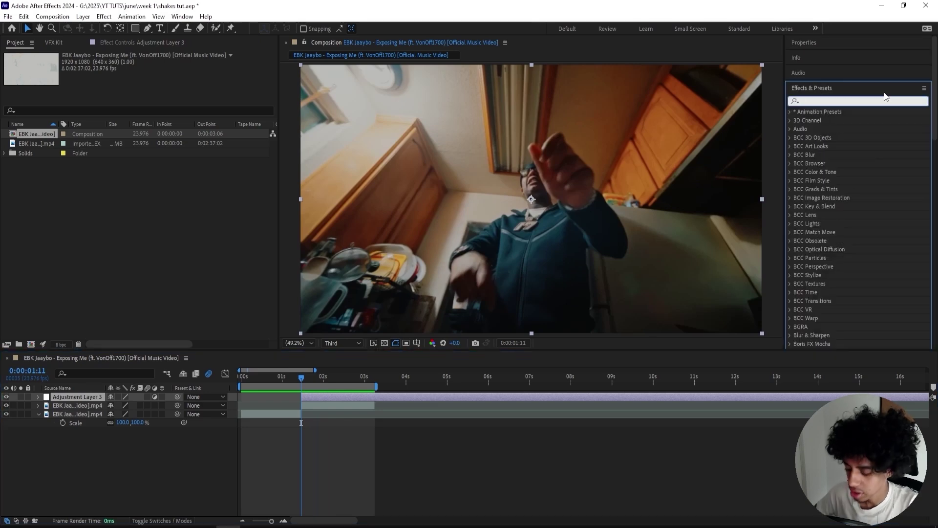
{"action": "type", "text": "distortchro"}
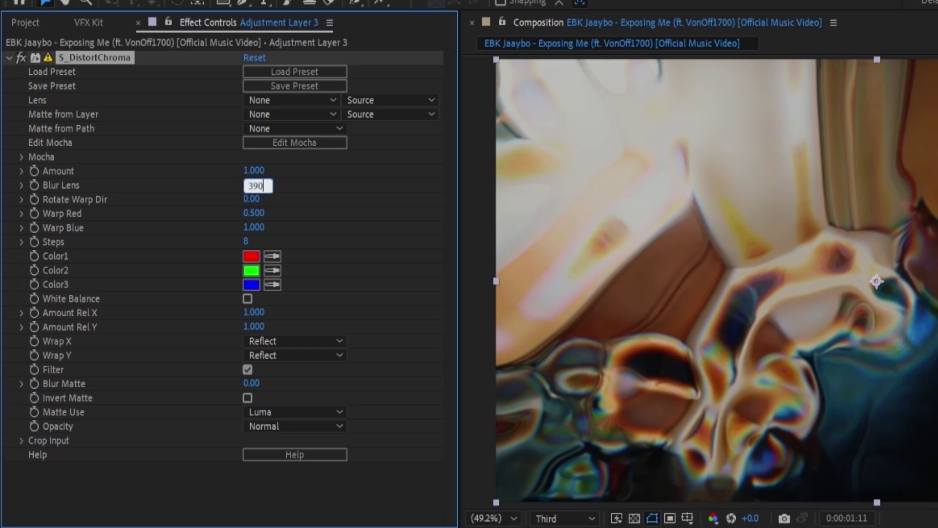
{"action": "key", "text": "Return"}
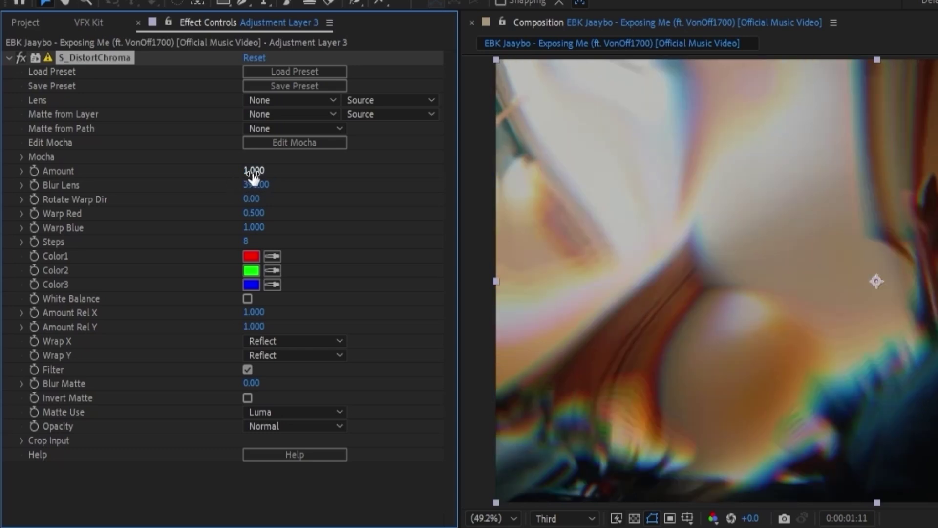
Step: Set Amount to 0.9 and add keyframes for Amount and Rotate Warp Dir at 0:00:01:11
{"action": "type", "text": ".9"}
{"action": "key", "text": "Return"}
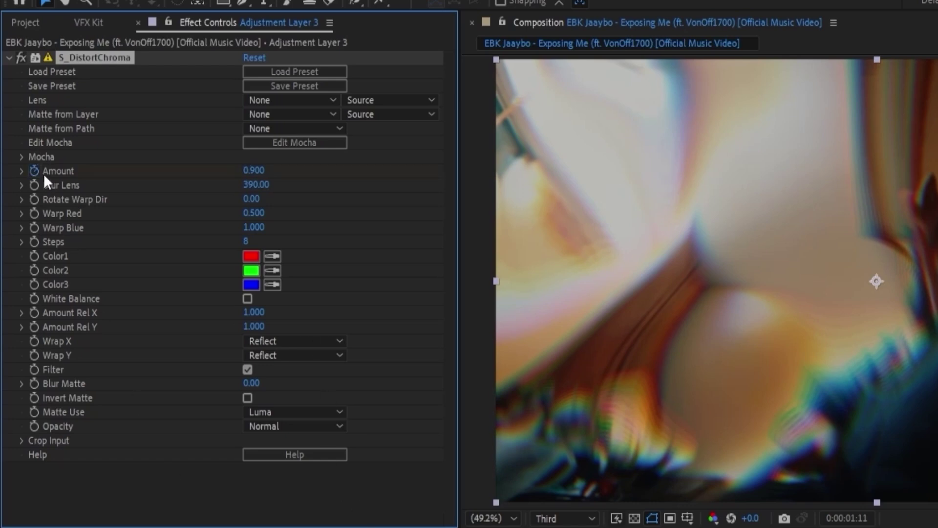
{"action": "left_click", "coordinate": [34, 199]}
Step: At 0:00:03:00, set Amount to 0 and raise Rotate Warp Dir to about 104
{"action": "key", "text": "space"}
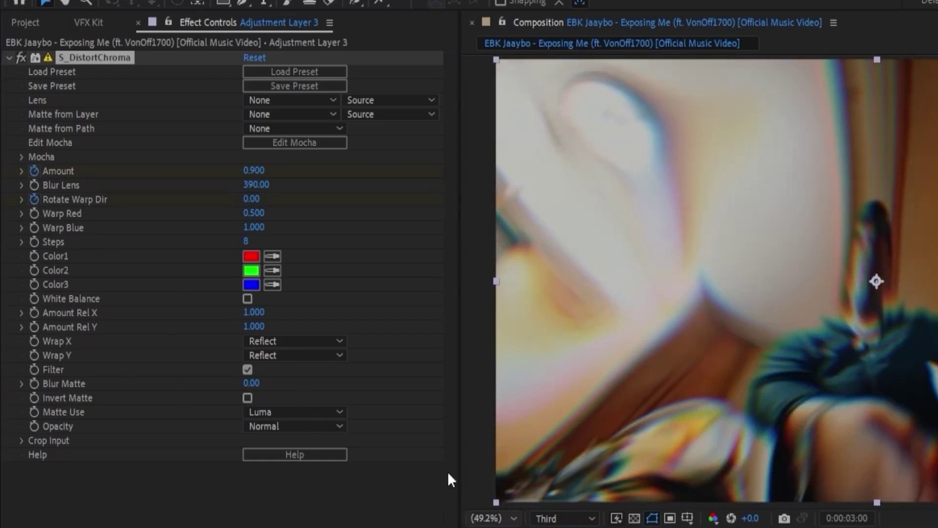
{"action": "left_click", "coordinate": [259, 169]}
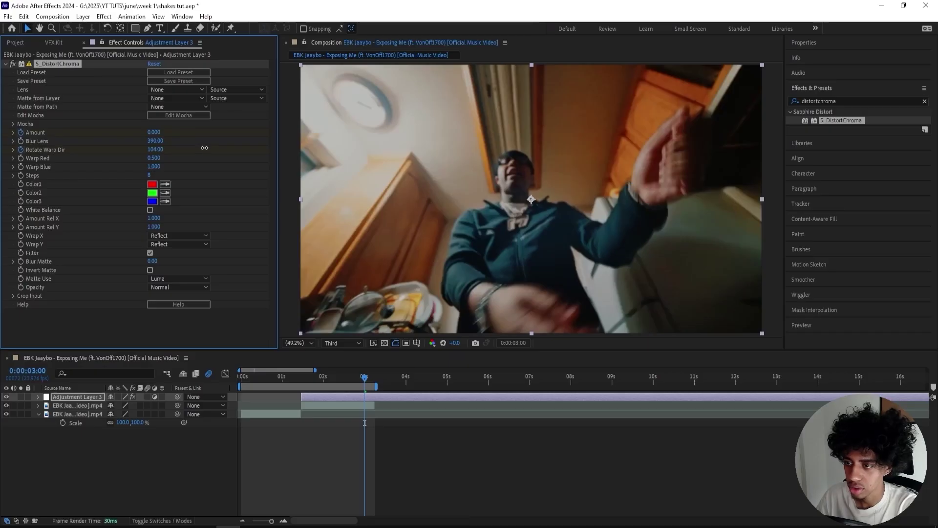
Step: Return to 0:00:01:11 and apply the Optics Compensation effect to the adjustment layer
{"action": "left_click_drag", "start_coordinate": [363, 380], "coordinate": [299, 382]}
{"action": "double_click", "coordinate": [829, 102]}
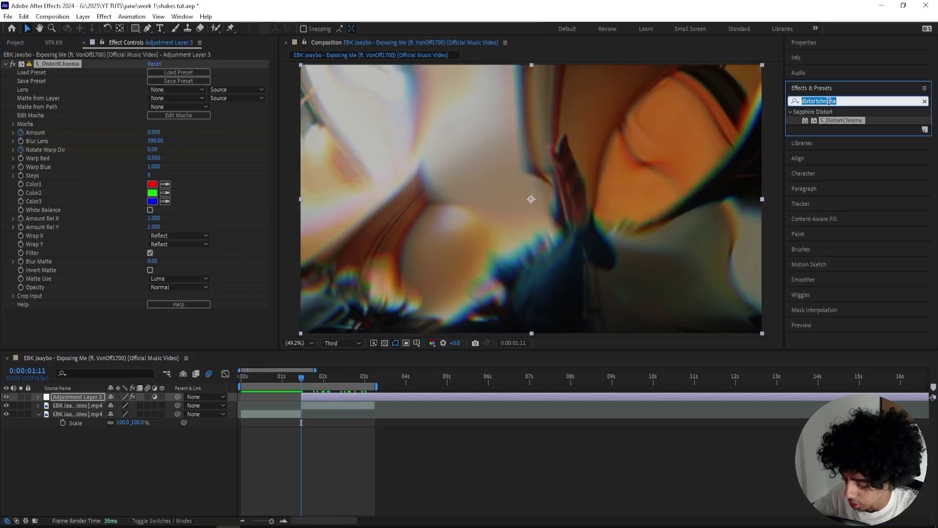
{"action": "type", "text": "optics compe"}
{"action": "key", "text": "Return"}
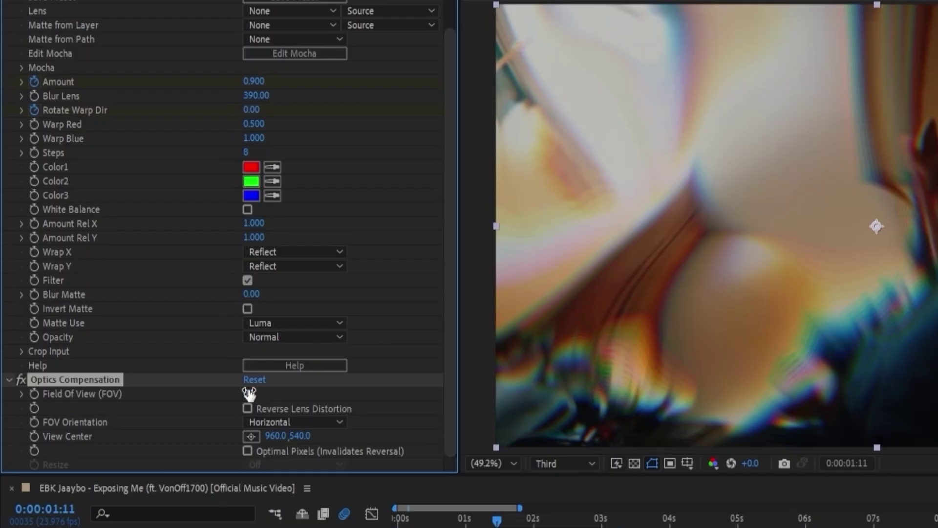
Step: Enable Reverse Lens Distortion in Optics Compensation and keyframe Field Of View at about 158.7 at 0:00:01:11
{"action": "left_click_drag", "start_coordinate": [249, 392], "coordinate": [615, 392]}
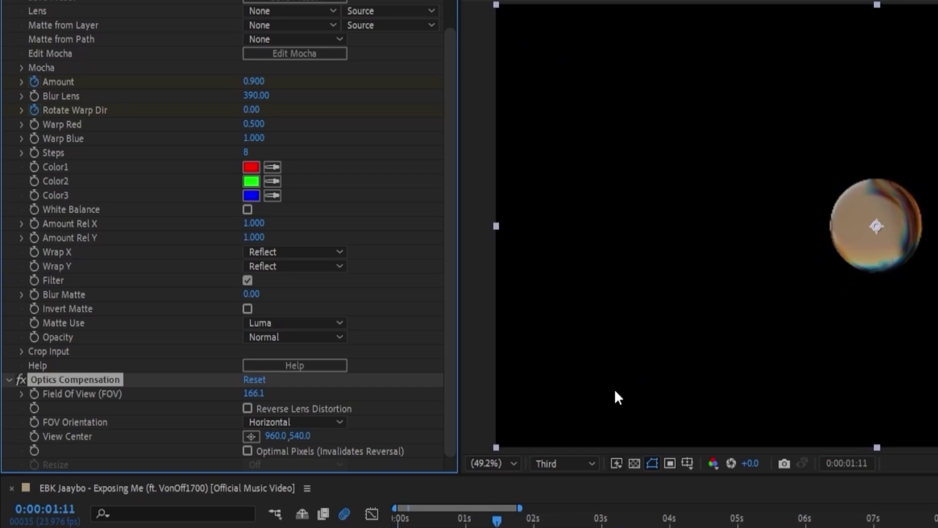
{"action": "left_click", "coordinate": [308, 394]}
{"action": "left_click", "coordinate": [258, 409]}
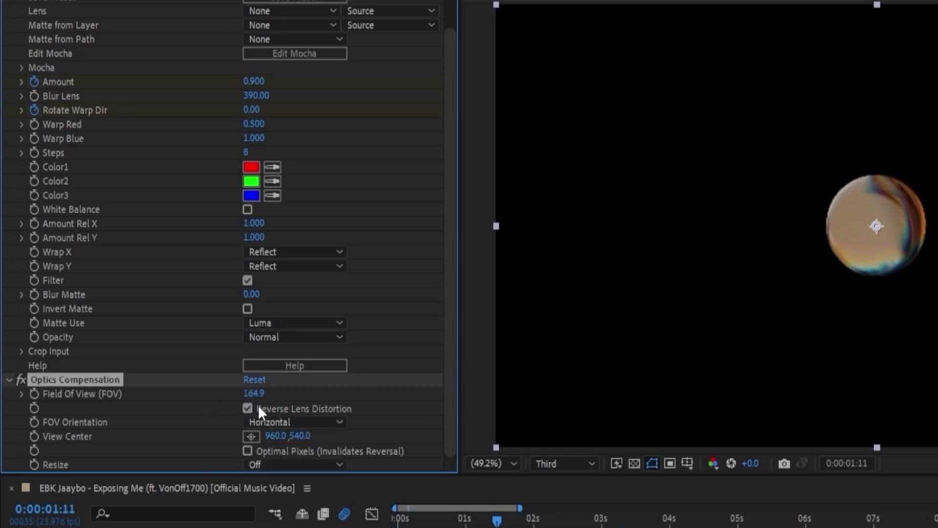
{"action": "left_click_drag", "start_coordinate": [255, 394], "coordinate": [220, 395]}
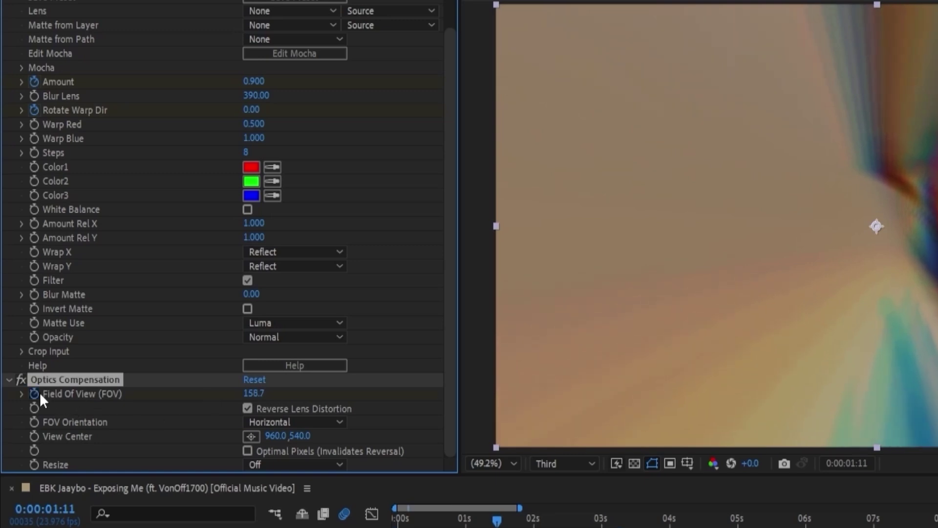
Step: At 0:00:03:05, set the Optics Compensation Field Of View to 0
{"action": "left_click_drag", "start_coordinate": [498, 522], "coordinate": [607, 521]}
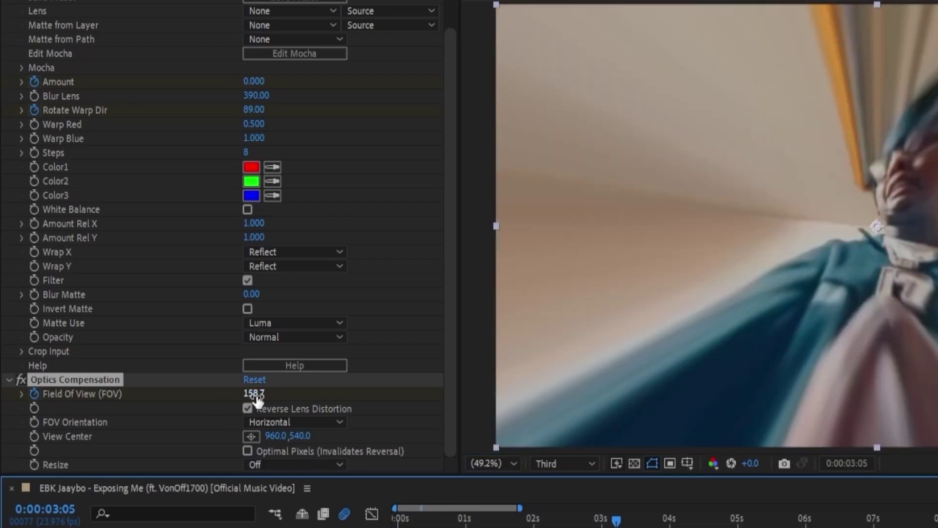
{"action": "left_click", "coordinate": [255, 394]}
{"action": "type", "text": "0"}
Step: Apply the Transform effect to the adjustment layer and keyframe its Scale at 150 at 0:00:01:11
{"action": "mouse_move", "coordinate": [315, 375]}
{"action": "left_mouse_down"}
{"action": "mouse_move", "coordinate": [329, 375]}
{"action": "mouse_move", "coordinate": [302, 376]}
{"action": "left_mouse_up"}
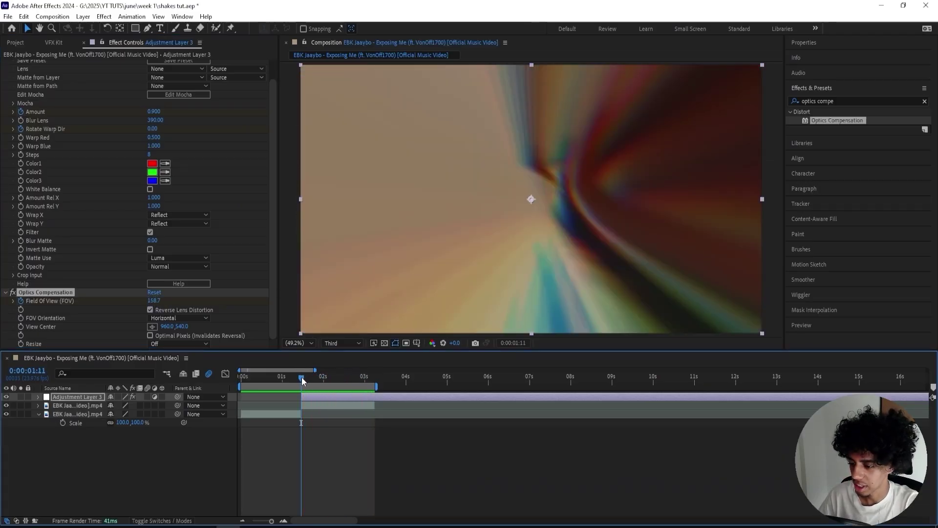
{"action": "left_click", "coordinate": [828, 100]}
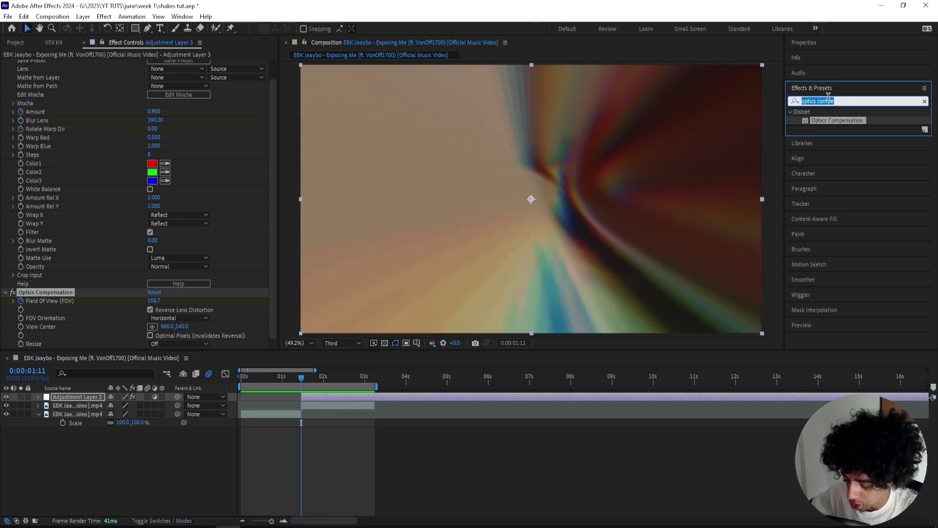
{"action": "type", "text": "transform"}
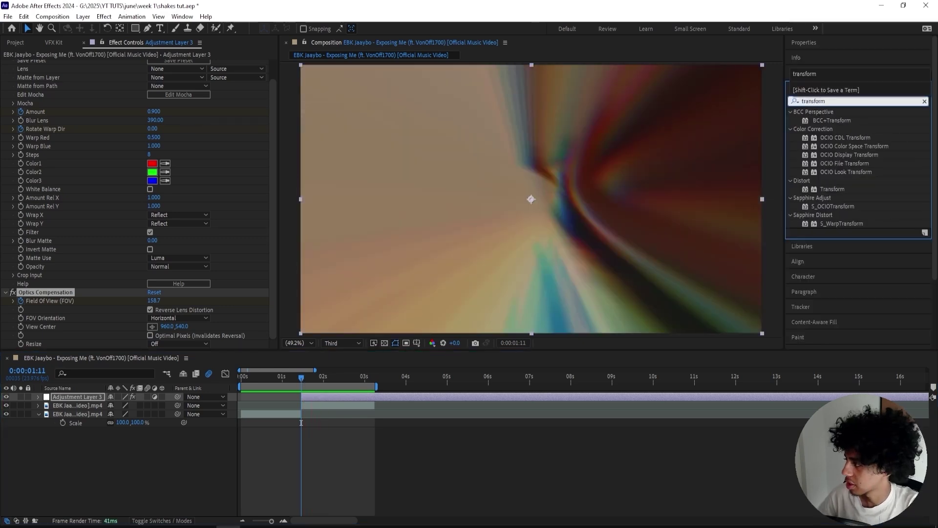
{"action": "left_click_drag", "start_coordinate": [110, 294], "coordinate": [70, 321]}
{"action": "left_click_drag", "start_coordinate": [270, 287], "coordinate": [292, 288]}
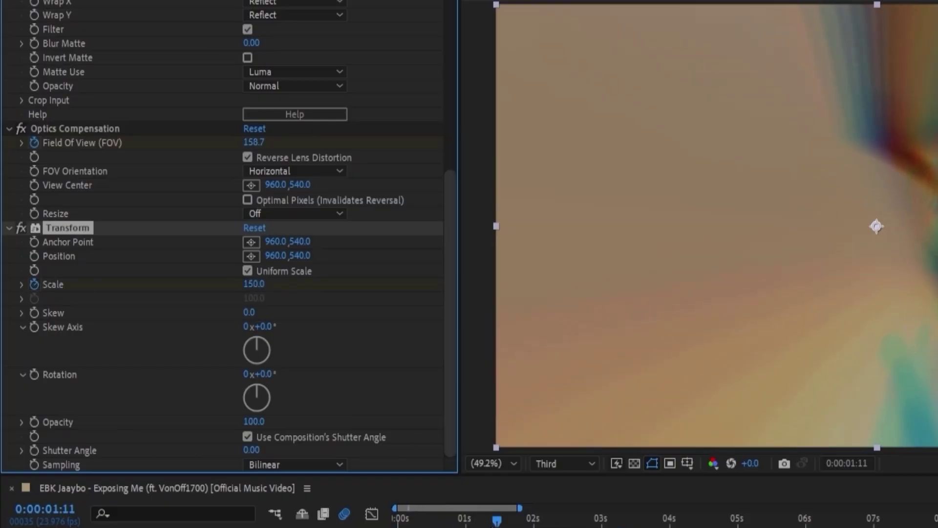
Step: At 0:00:03:05, set the Transform effect's Scale to 100
{"action": "left_click_drag", "start_coordinate": [496, 522], "coordinate": [616, 521]}
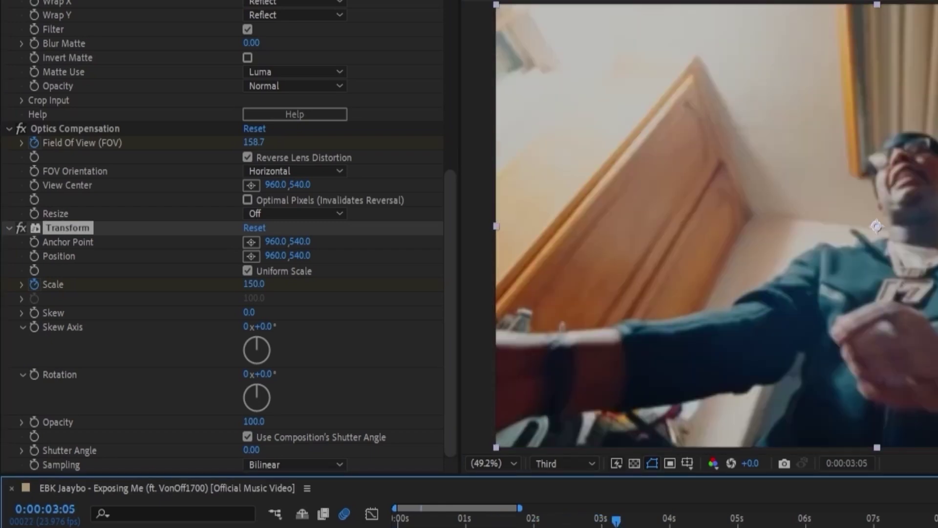
{"action": "left_click", "coordinate": [257, 284]}
{"action": "type", "text": "100"}
{"action": "right_click", "coordinate": [258, 284]}
{"action": "left_click", "coordinate": [321, 263]}
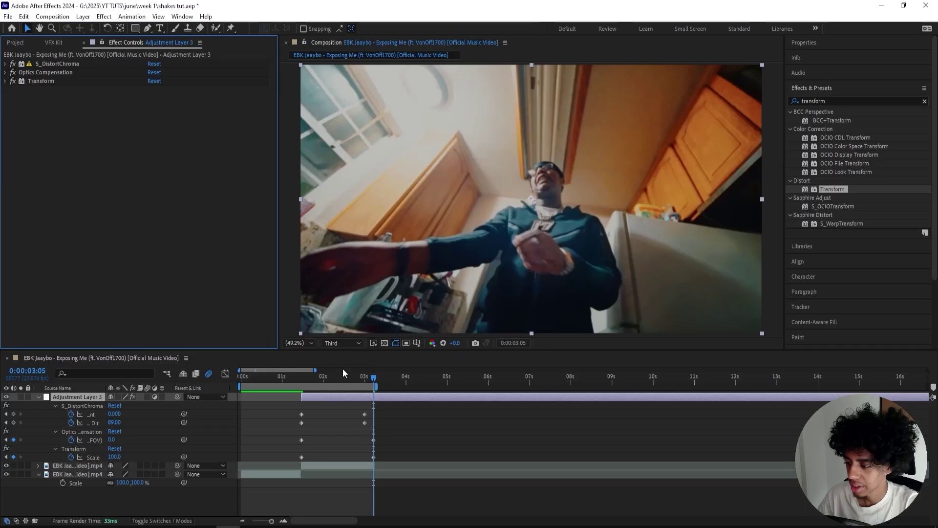
Step: Return to 0:00:01:11 and apply the S_Shake effect to the adjustment layer
{"action": "left_click", "coordinate": [300, 380]}
{"action": "left_click", "coordinate": [301, 380]}
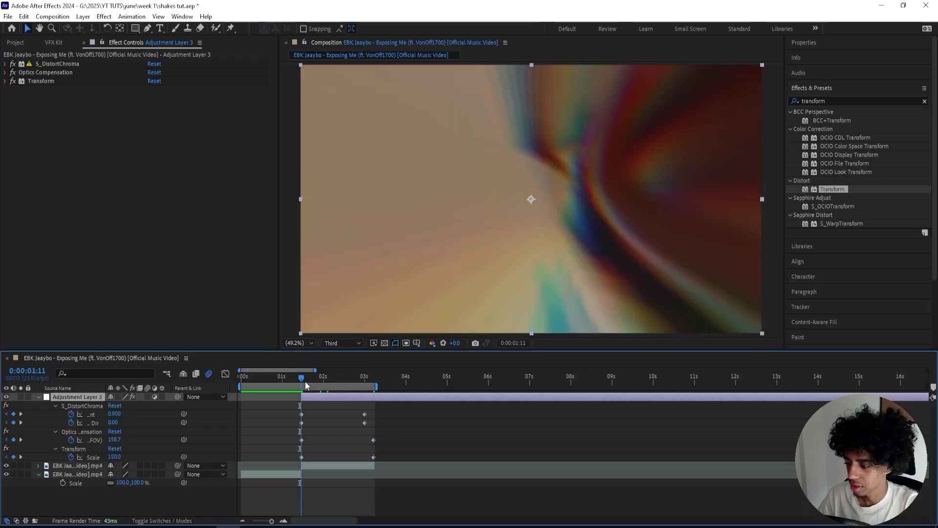
{"action": "left_click", "coordinate": [830, 100]}
{"action": "key", "text": "BackSpace"}
{"action": "type", "text": "s_shake"}
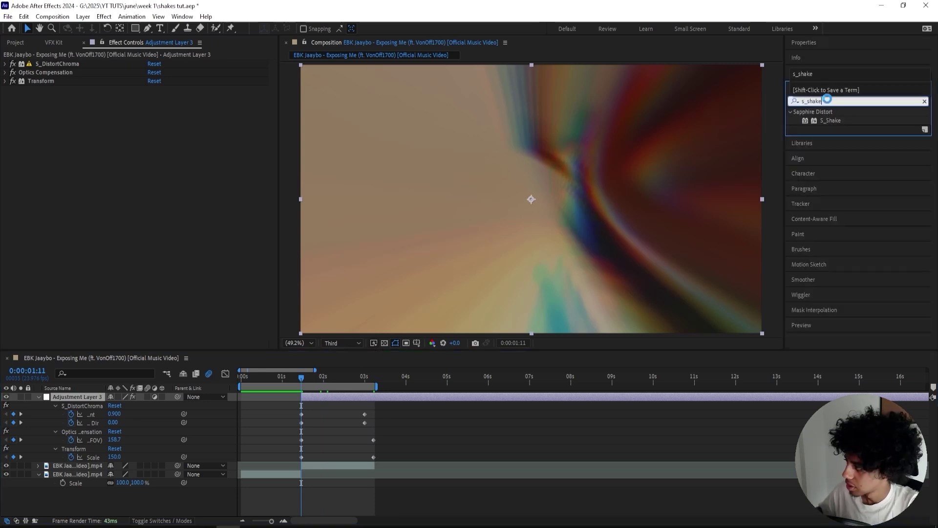
{"action": "double_click", "coordinate": [831, 120]}
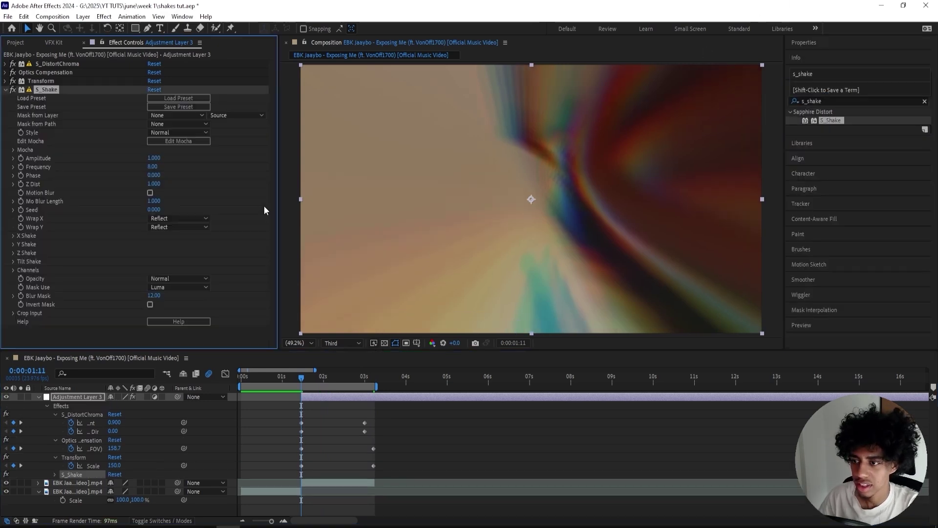
Step: Set S_Shake to Amplitude 1.3 with a keyframe at 0:00:01:11, Frequency 12, and Motion Blur on
{"action": "left_click", "coordinate": [153, 158]}
{"action": "type", "text": "1.3"}
{"action": "key", "text": "Return"}
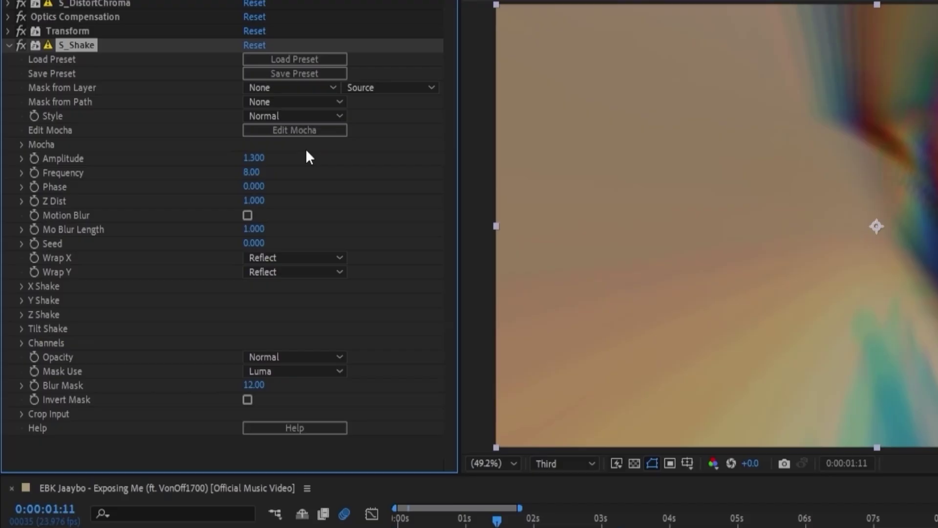
{"action": "left_click", "coordinate": [256, 171]}
{"action": "type", "text": "12"}
{"action": "key", "text": "Return"}
{"action": "left_click", "coordinate": [247, 214]}
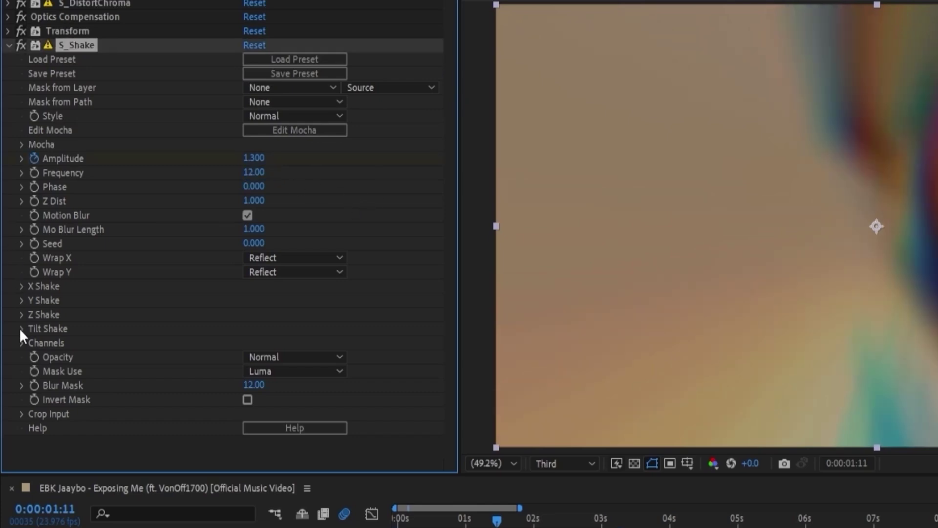
Step: Expand the X Shake and Y Shake settings and set Y Rand Amp to 192, matching X Rand Amp
{"action": "left_click", "coordinate": [22, 285]}
{"action": "left_click", "coordinate": [22, 371]}
{"action": "scroll", "coordinate": [40, 247], "scroll_direction": "down", "scroll_amount": 2}
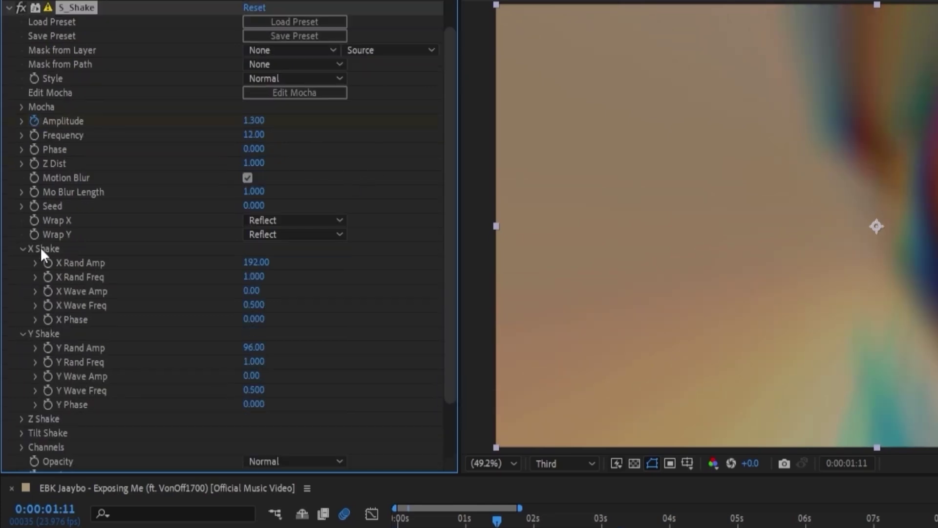
{"action": "left_click", "coordinate": [256, 263]}
{"action": "left_click", "coordinate": [263, 347]}
{"action": "key", "text": "Return"}
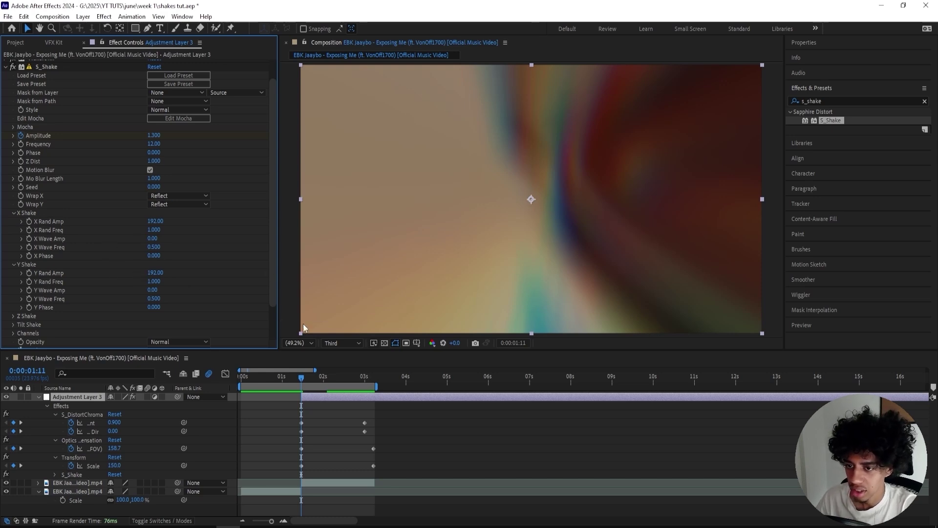
Step: At 0:00:02:17, set the S_Shake Amplitude to 0
{"action": "left_click_drag", "start_coordinate": [321, 377], "coordinate": [353, 380]}
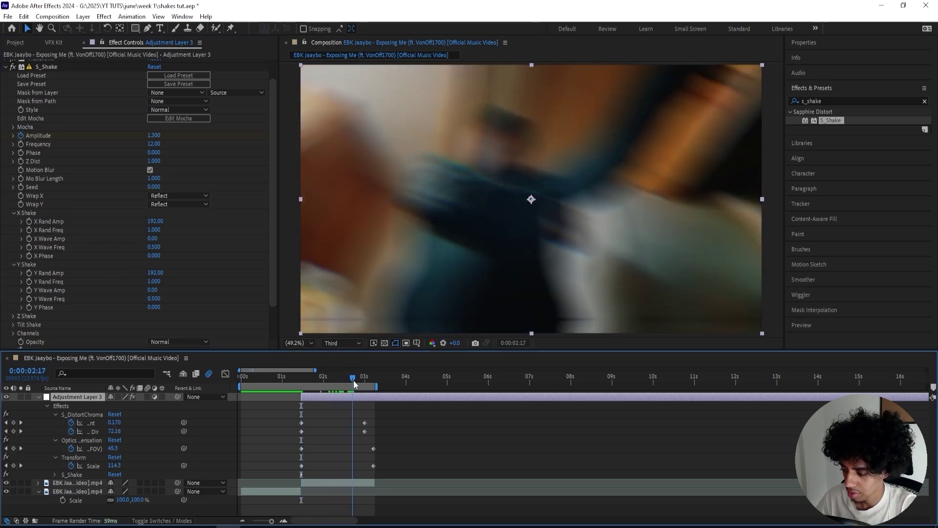
{"action": "left_click", "coordinate": [154, 136]}
{"action": "type", "text": "0"}
{"action": "key", "text": "Return"}
Step: Reveal the adjustment layer's modified properties and apply Easy Ease to all of their keyframes
{"action": "key", "text": "u"}
{"action": "key", "text": "u"}
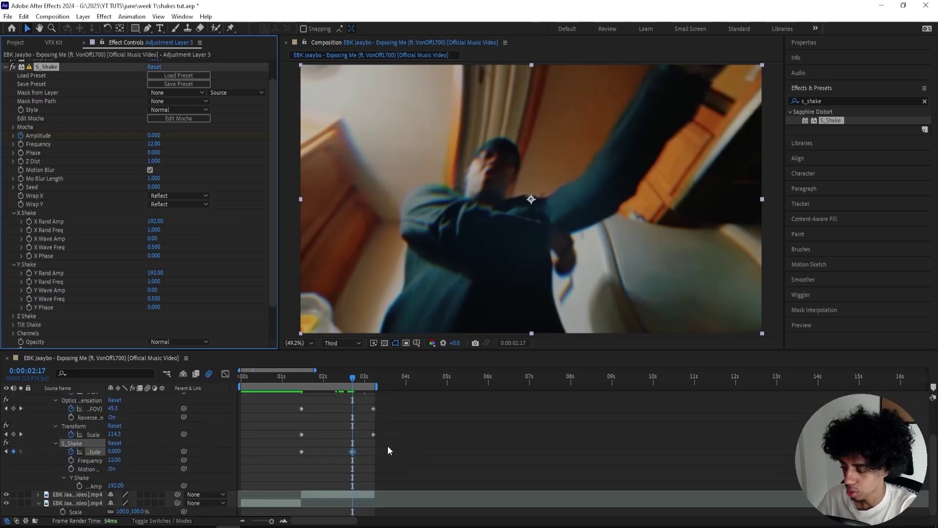
{"action": "left_click_drag", "start_coordinate": [388, 450], "coordinate": [264, 379]}
{"action": "scroll", "coordinate": [450, 406], "scroll_direction": "up", "scroll_amount": 2}
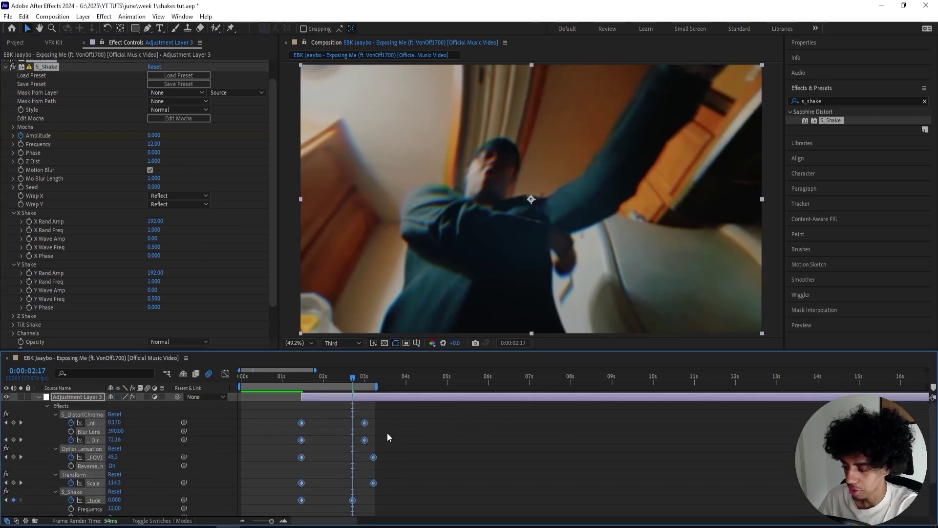
{"action": "key", "text": "F9"}
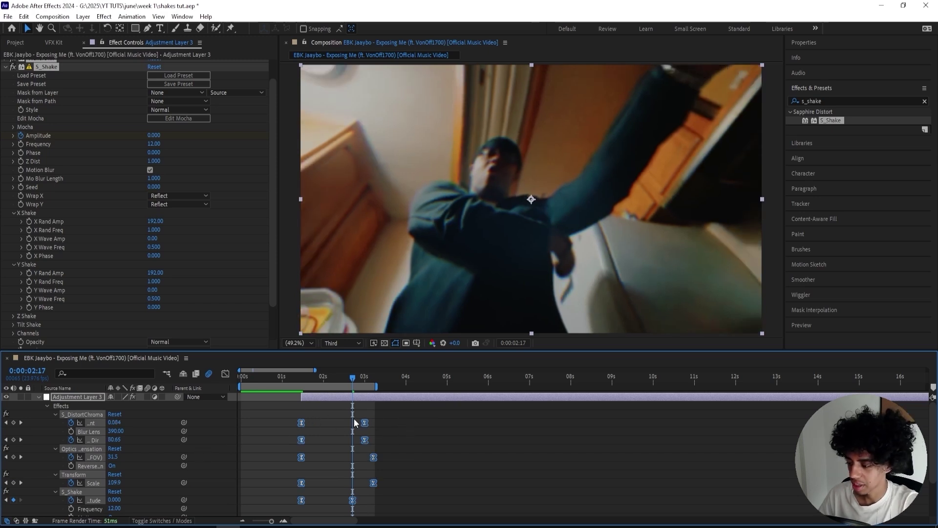
Step: Reshape the S_DistortChroma Amount curve in the graph editor so it changes fast at first and eases out
{"action": "left_click_drag", "start_coordinate": [381, 414], "coordinate": [304, 453]}
{"action": "left_click", "coordinate": [225, 373]}
{"action": "left_click", "coordinate": [471, 407]}
{"action": "left_click_drag", "start_coordinate": [526, 481], "coordinate": [502, 483]}
{"action": "left_click", "coordinate": [334, 286]}
Step: Reshape the Rotate Warp Dir curve in the graph editor into a steep start with a long ease-out
{"action": "left_click", "coordinate": [562, 395]}
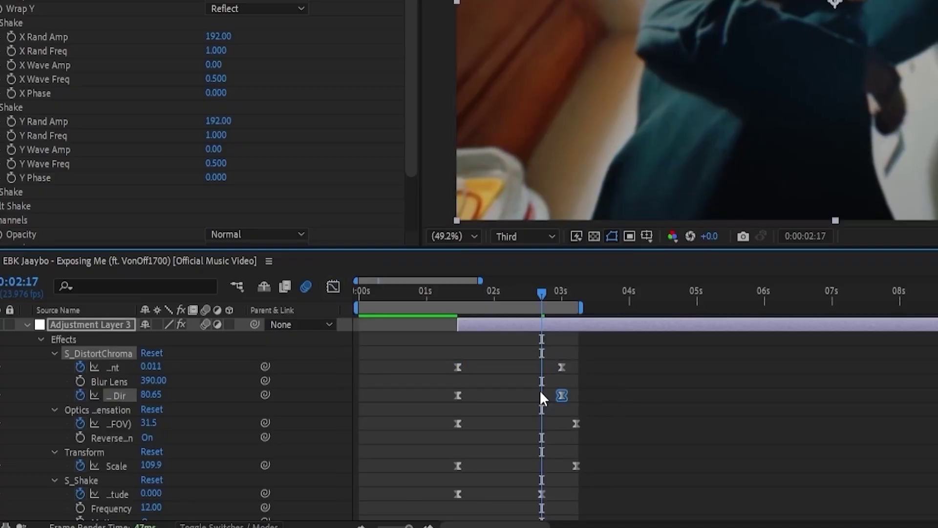
{"action": "left_click", "coordinate": [333, 287]}
{"action": "left_click_drag", "start_coordinate": [491, 483], "coordinate": [461, 366]}
{"action": "left_click_drag", "start_coordinate": [527, 331], "coordinate": [520, 330]}
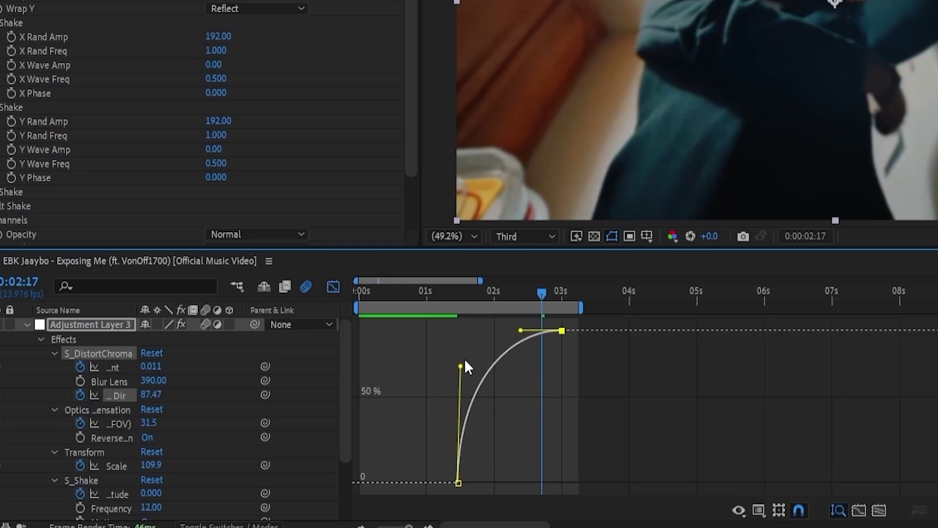
{"action": "left_click_drag", "start_coordinate": [461, 366], "coordinate": [453, 373]}
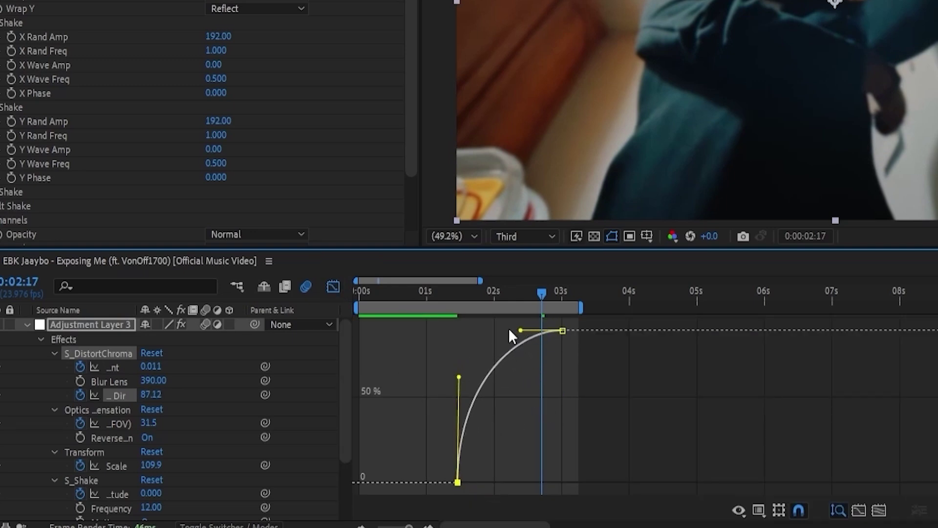
{"action": "left_click_drag", "start_coordinate": [521, 330], "coordinate": [498, 330]}
{"action": "left_click", "coordinate": [333, 287]}
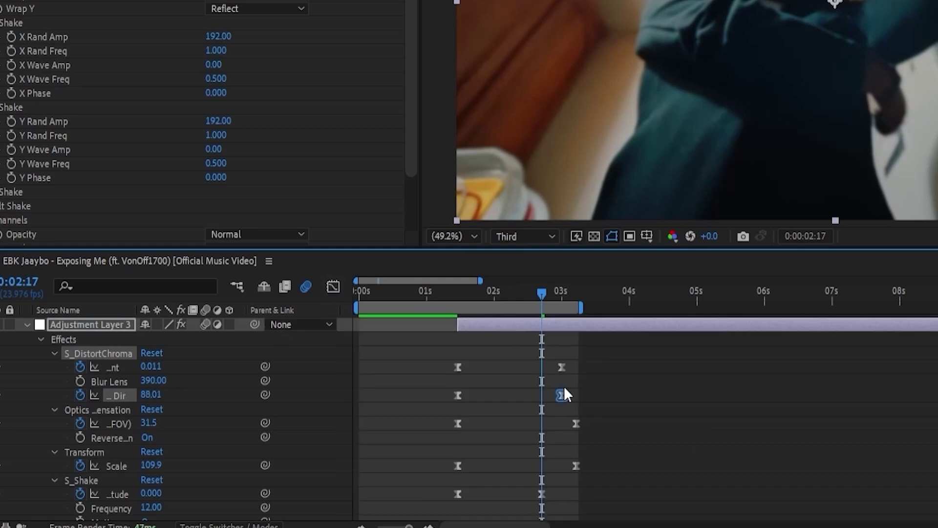
Step: Shape the Field Of View curve in the graph editor with a fast start and soft ending, moderating the initial drop after previewing
{"action": "scroll", "coordinate": [599, 425], "scroll_direction": "down", "scroll_amount": 2}
{"action": "left_click", "coordinate": [575, 386]}
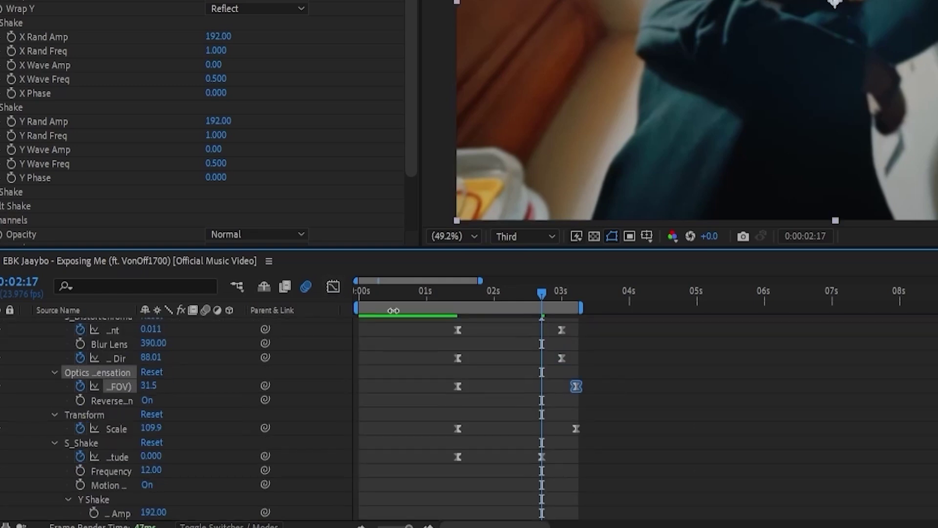
{"action": "left_click", "coordinate": [332, 287]}
{"action": "left_click_drag", "start_coordinate": [495, 331], "coordinate": [403, 418]}
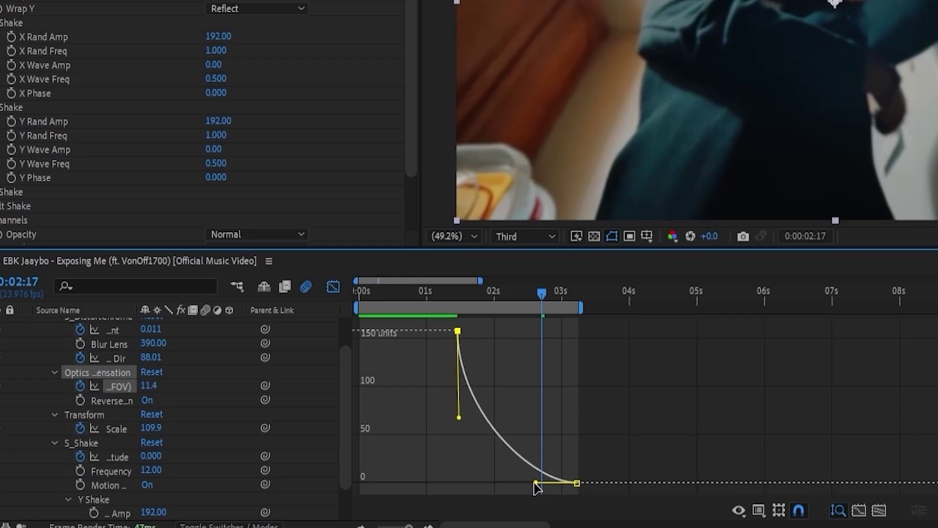
{"action": "left_click_drag", "start_coordinate": [537, 483], "coordinate": [533, 483]}
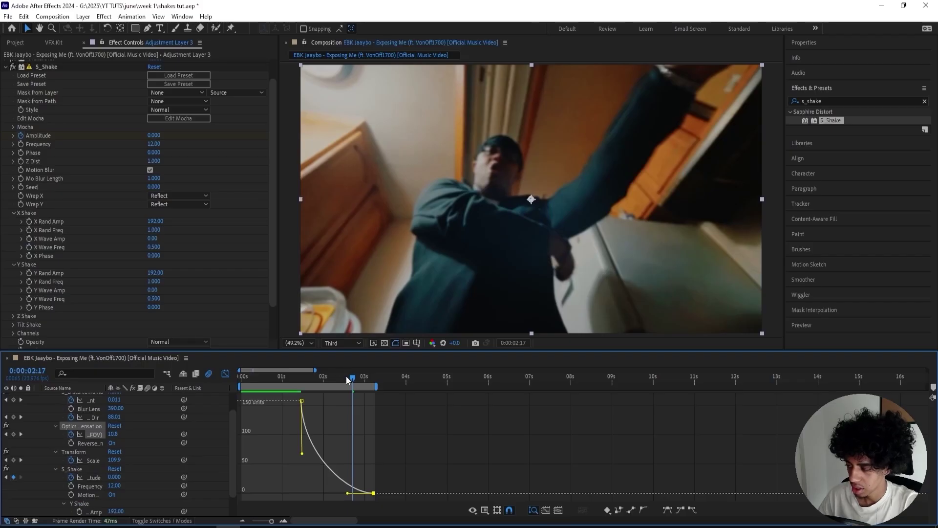
{"action": "left_click_drag", "start_coordinate": [345, 375], "coordinate": [309, 387]}
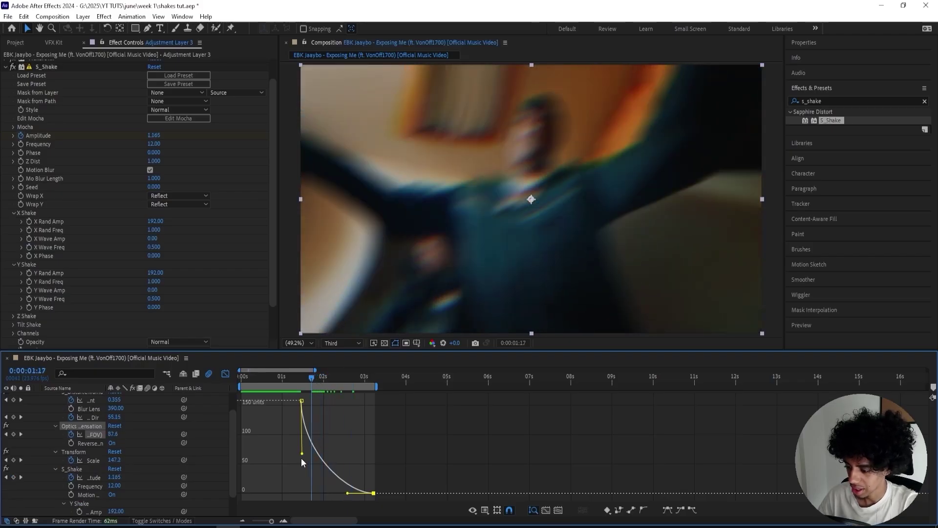
{"action": "left_click_drag", "start_coordinate": [303, 455], "coordinate": [276, 421]}
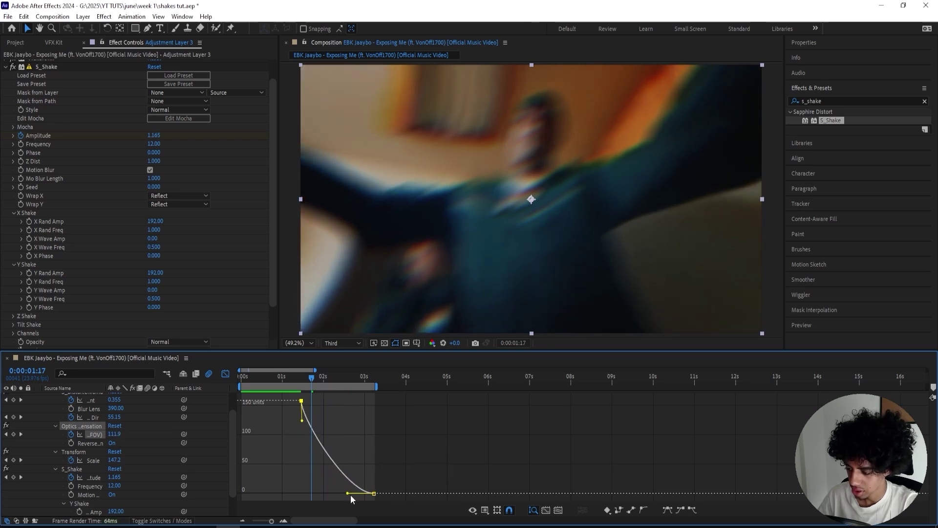
{"action": "left_click_drag", "start_coordinate": [347, 492], "coordinate": [352, 493]}
Step: Reshape the Transform Scale curve in the graph editor into a steep initial drop with a long ease-out
{"action": "left_click_drag", "start_coordinate": [409, 462], "coordinate": [364, 456]}
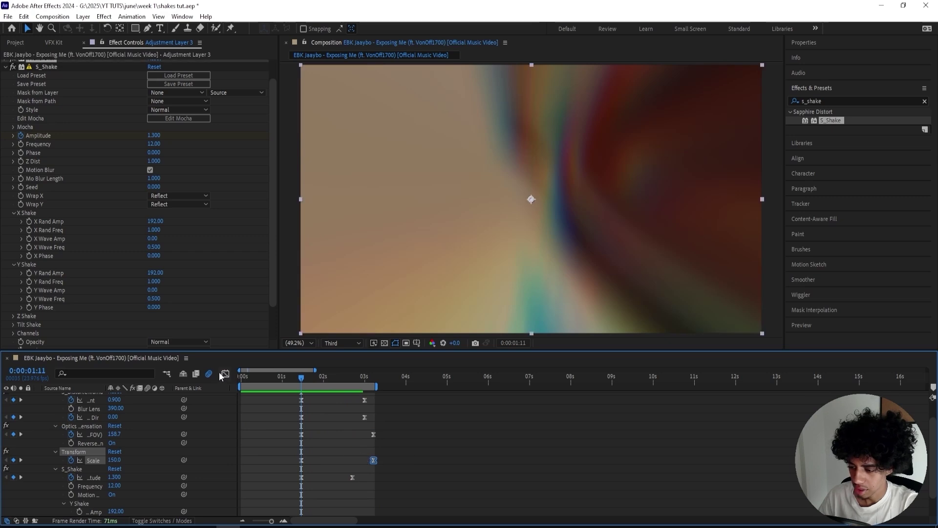
{"action": "left_click", "coordinate": [225, 373]}
{"action": "left_click_drag", "start_coordinate": [325, 401], "coordinate": [299, 473]}
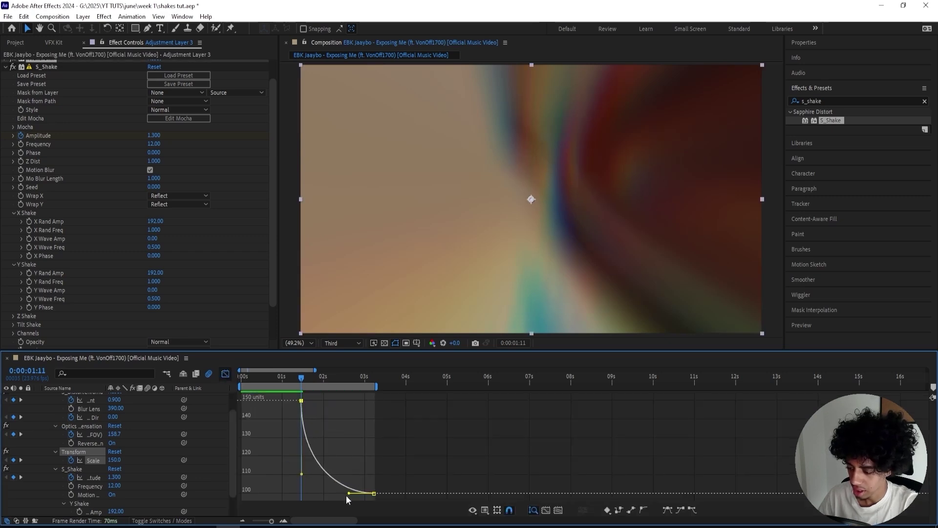
{"action": "left_click_drag", "start_coordinate": [347, 493], "coordinate": [330, 494]}
{"action": "left_click", "coordinate": [310, 453]}
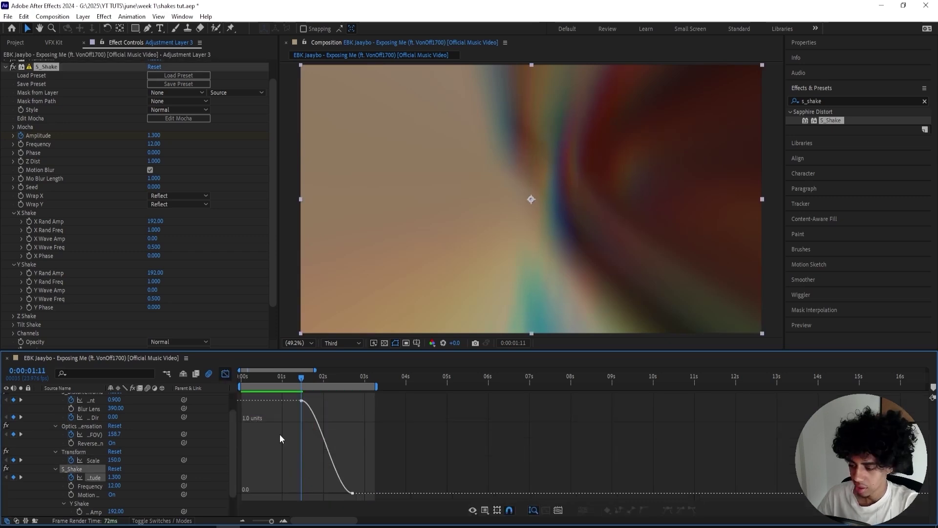
Step: Reshape the S_Shake Amplitude curve in the graph editor into a steep drop with a soft ending, and preview the shake
{"action": "mouse_move", "coordinate": [280, 464]}
{"action": "left_mouse_down"}
{"action": "mouse_move", "coordinate": [306, 462]}
{"action": "mouse_move", "coordinate": [268, 468]}
{"action": "left_mouse_up"}
{"action": "left_click_drag", "start_coordinate": [335, 492], "coordinate": [303, 458]}
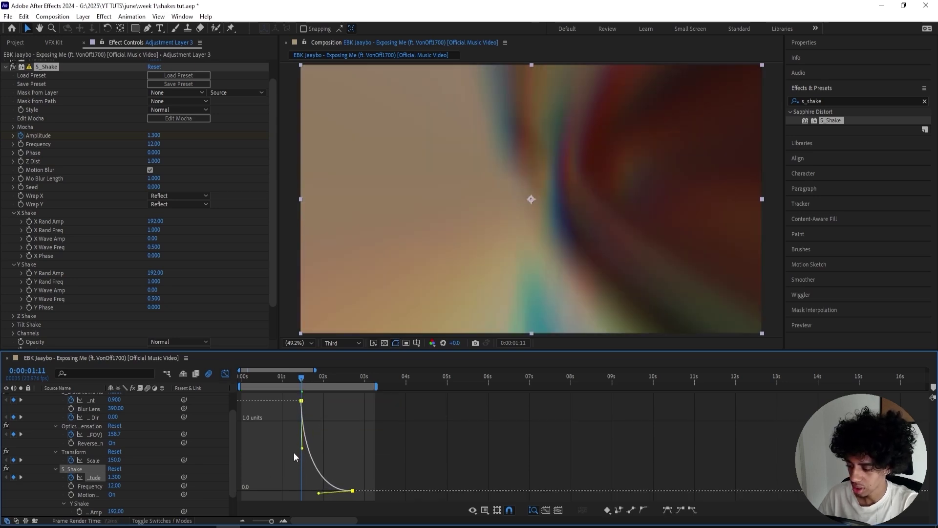
{"action": "left_click_drag", "start_coordinate": [319, 493], "coordinate": [325, 490]}
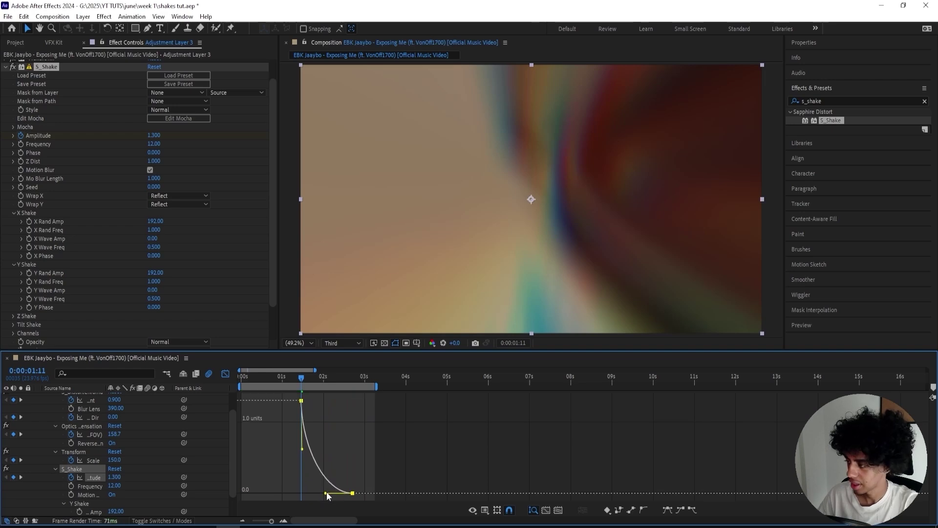
{"action": "key", "text": "space"}
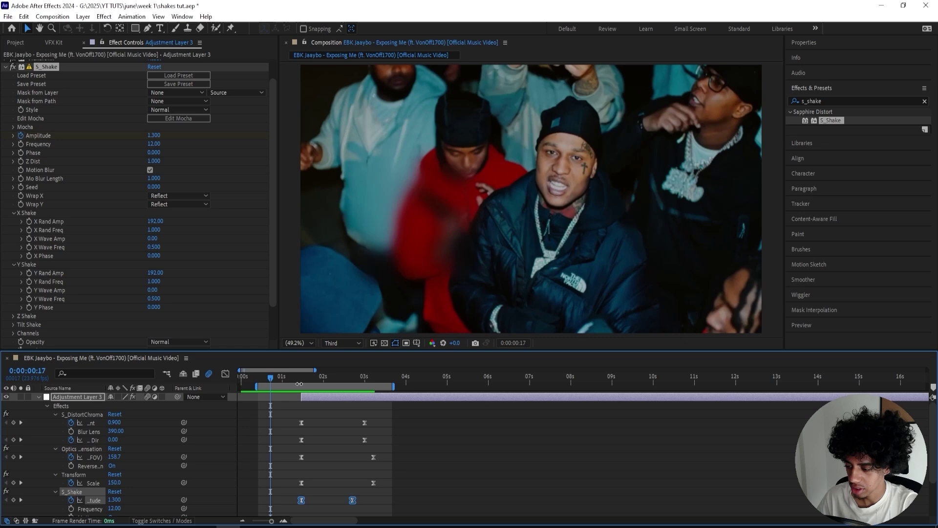
{"action": "left_click_drag", "start_coordinate": [318, 386], "coordinate": [301, 386]}
{"action": "key", "text": "space"}
Step: Tidy away Adjustment Layer 3's expanded properties and compare the frame at 0:00:01:11 with its effects off and on
{"action": "left_click", "coordinate": [301, 380]}
{"action": "key", "text": "u"}
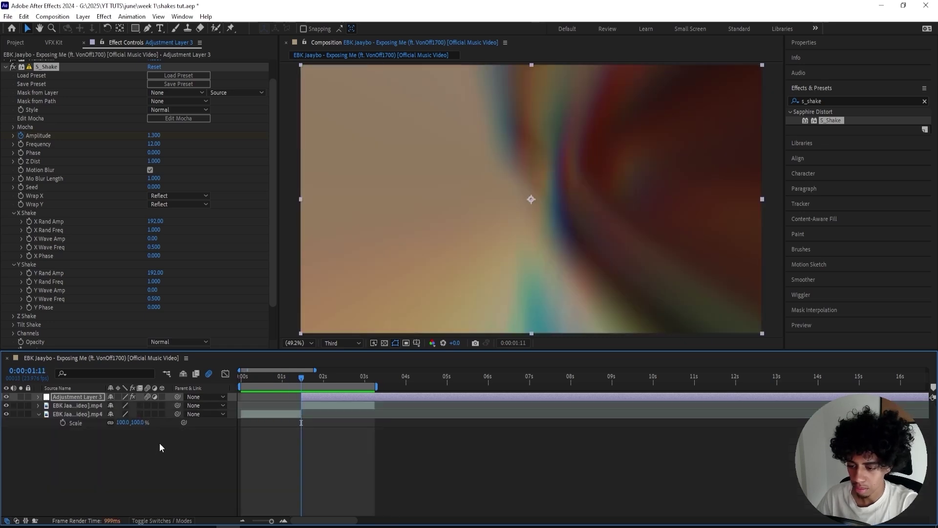
{"action": "left_click", "coordinate": [158, 444]}
{"action": "scroll", "coordinate": [126, 209], "scroll_direction": "up", "scroll_amount": 1}
{"action": "left_click", "coordinate": [39, 90]}
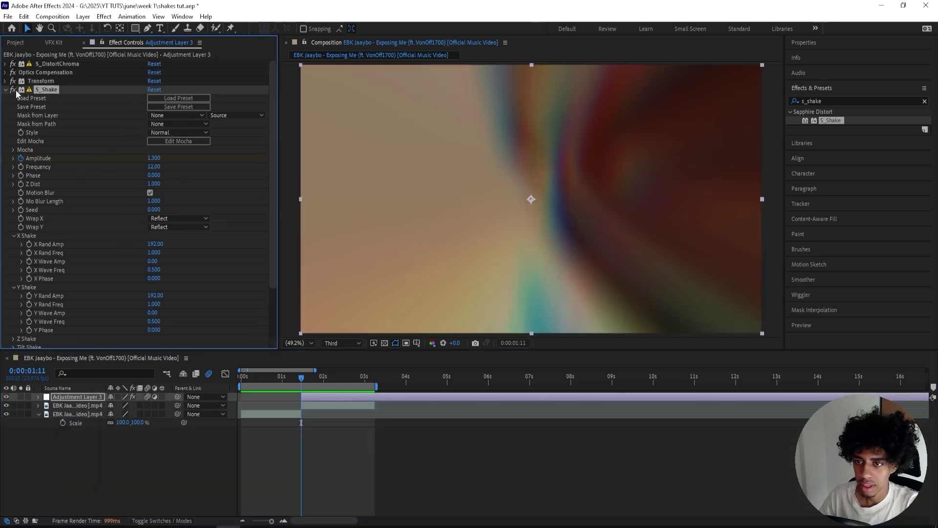
{"action": "key", "text": "ctrl+a"}
{"action": "left_click", "coordinate": [13, 89]}
{"action": "left_click", "coordinate": [12, 89]}
{"action": "left_click", "coordinate": [4, 90]}
{"action": "left_click", "coordinate": [319, 418]}
{"action": "key", "text": "space"}
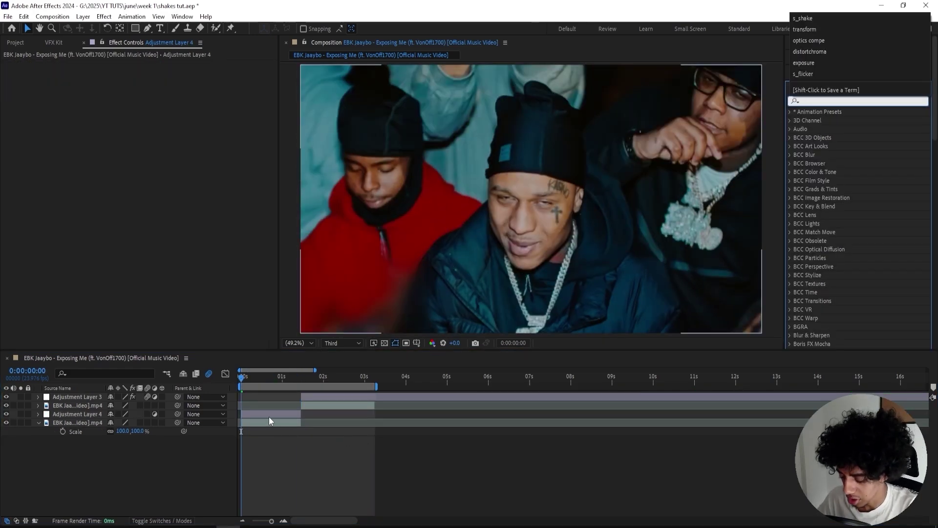
Step: Apply the Transform effect to Adjustment Layer 4 above the first clip
{"action": "key", "text": "Escape"}
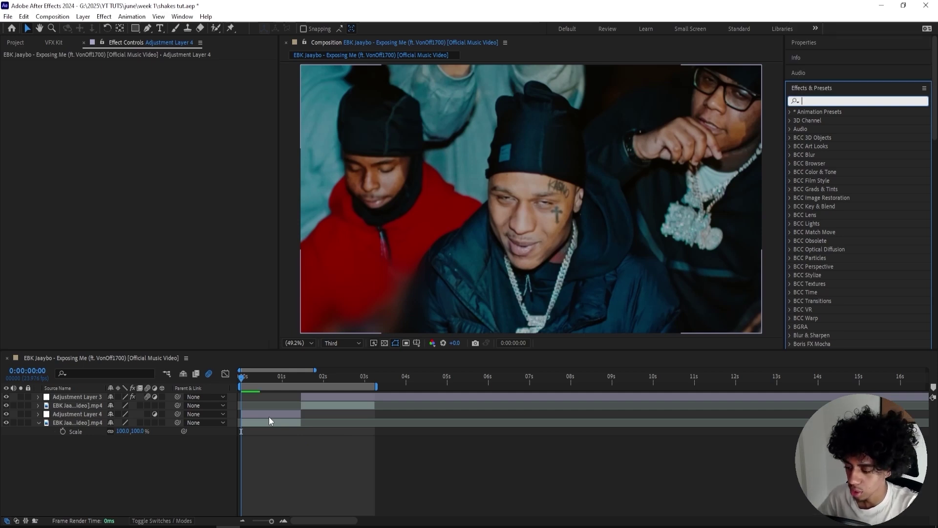
{"action": "left_click", "coordinate": [269, 417]}
{"action": "type", "text": "transform"}
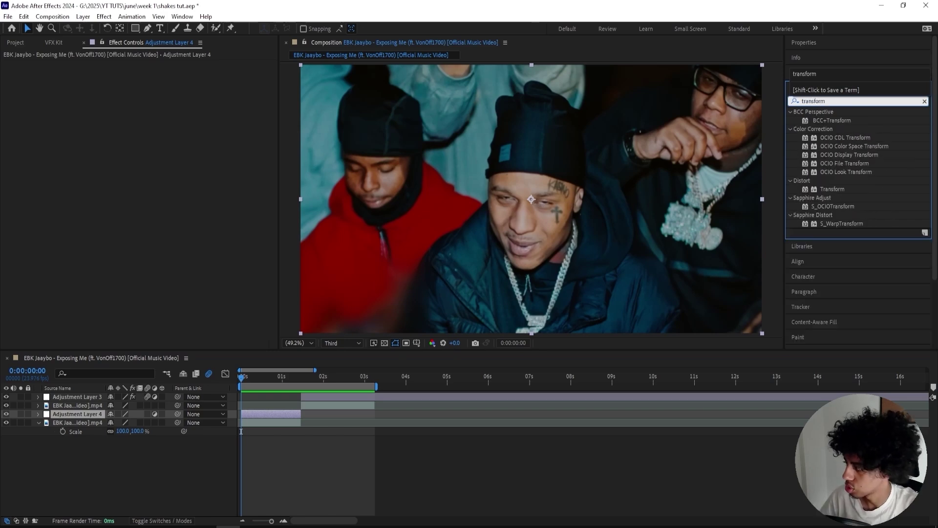
{"action": "left_click_drag", "start_coordinate": [833, 189], "coordinate": [268, 413]}
Step: Keyframe the Transform Scale at 150 at the start of the first clip and reset it to 100 at 0:00:01:10
{"action": "left_click", "coordinate": [154, 97]}
{"action": "type", "text": "150"}
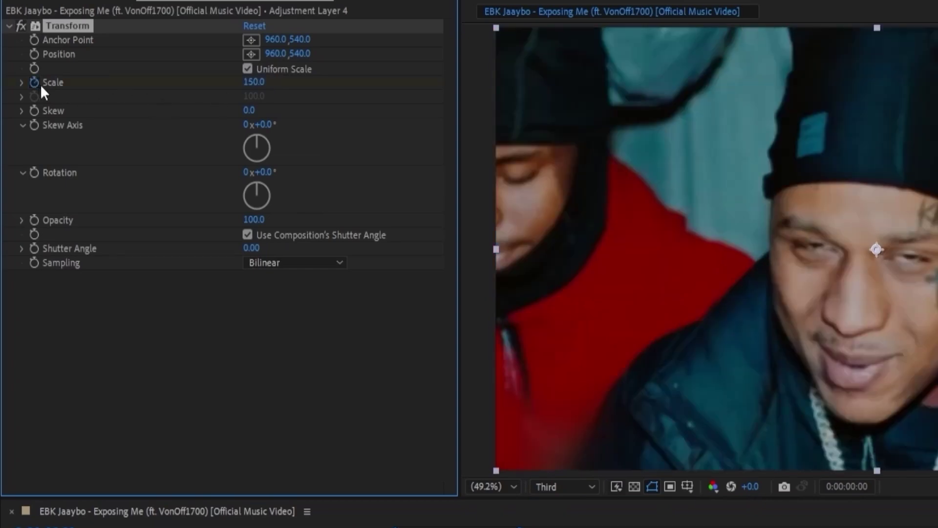
{"action": "left_click", "coordinate": [34, 82]}
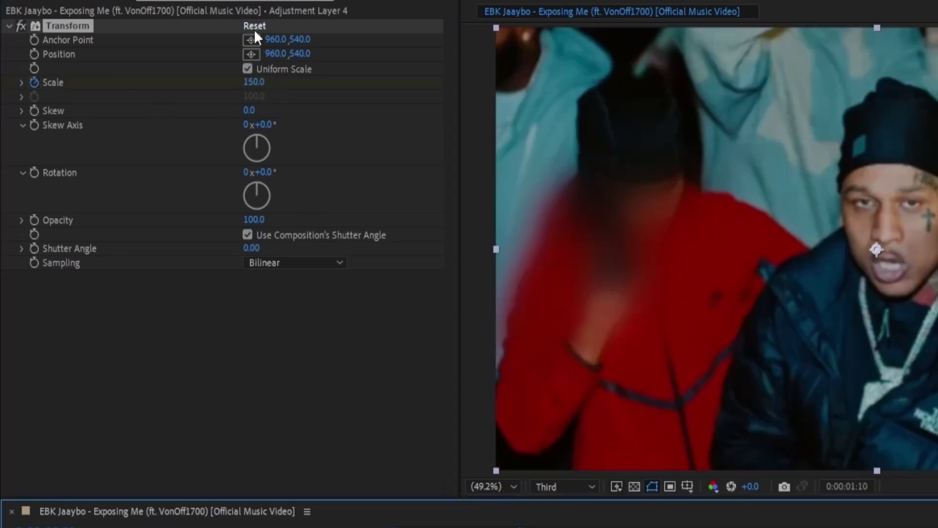
{"action": "left_click", "coordinate": [254, 26]}
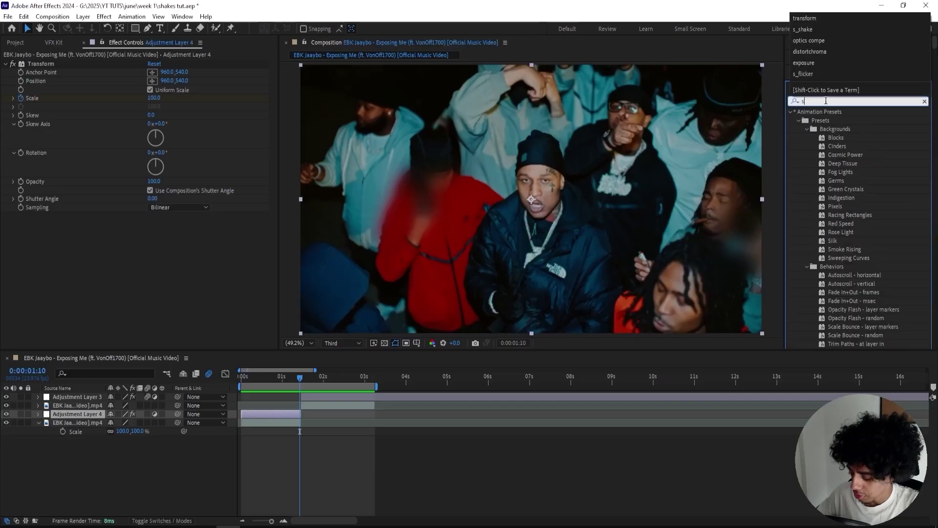
Step: Search for S_Shake and apply it to Adjustment Layer 4
{"action": "left_click", "coordinate": [825, 101]}
{"action": "type", "text": "s:"}
{"action": "key", "text": "BackSpace"}
{"action": "type", "text": "_shake"}
{"action": "double_click", "coordinate": [821, 120]}
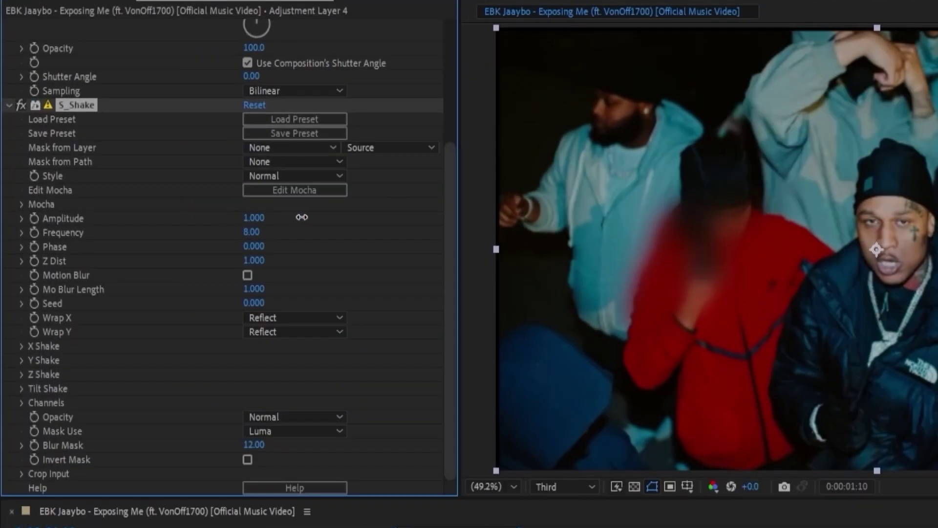
Step: Raise the S_Shake Amplitude to 1.89 and keyframe it at 0:00:00:00
{"action": "left_click_drag", "start_coordinate": [301, 217], "coordinate": [329, 214]}
{"action": "left_click_drag", "start_coordinate": [517, 525], "coordinate": [393, 527]}
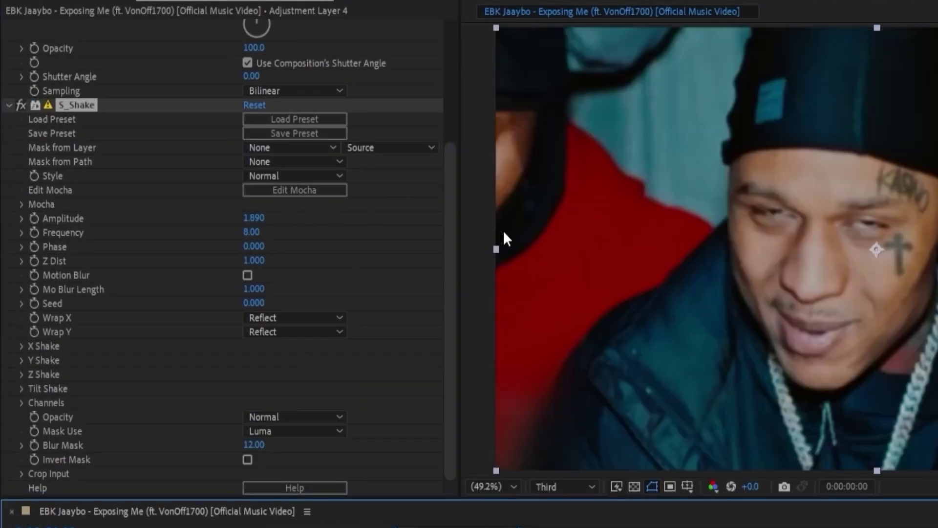
{"action": "left_click", "coordinate": [251, 218]}
{"action": "left_click", "coordinate": [34, 218]}
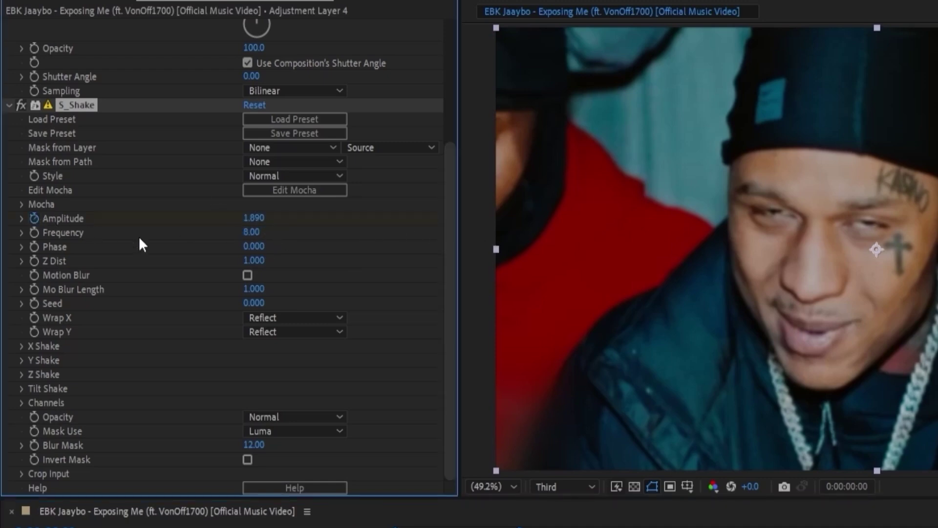
Step: Set the S_Shake Frequency to 6 and enable the effect's Motion Blur
{"action": "left_click", "coordinate": [254, 230]}
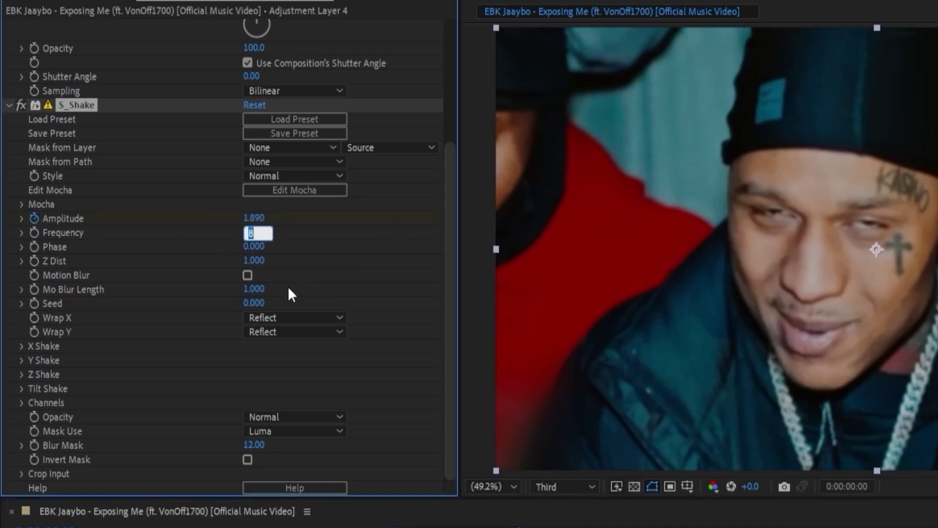
{"action": "type", "text": "6"}
{"action": "key", "text": "Return"}
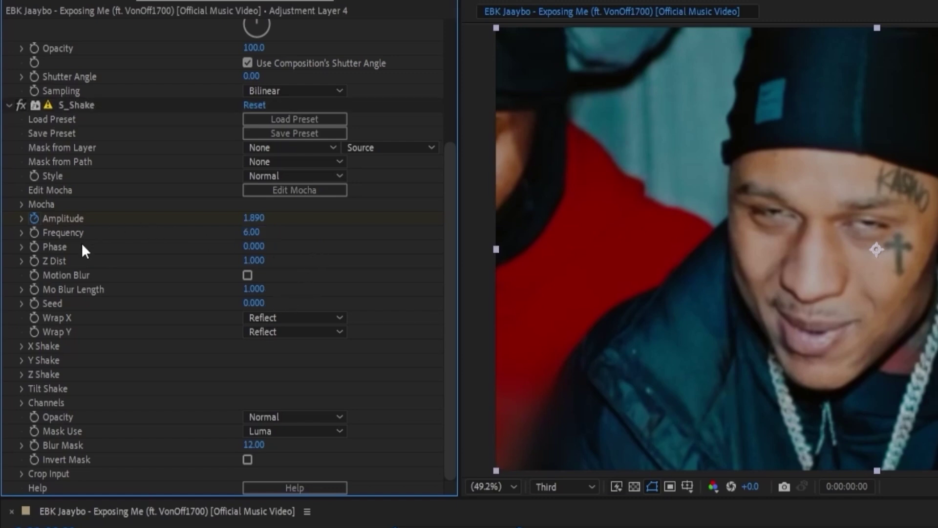
{"action": "left_click", "coordinate": [248, 275]}
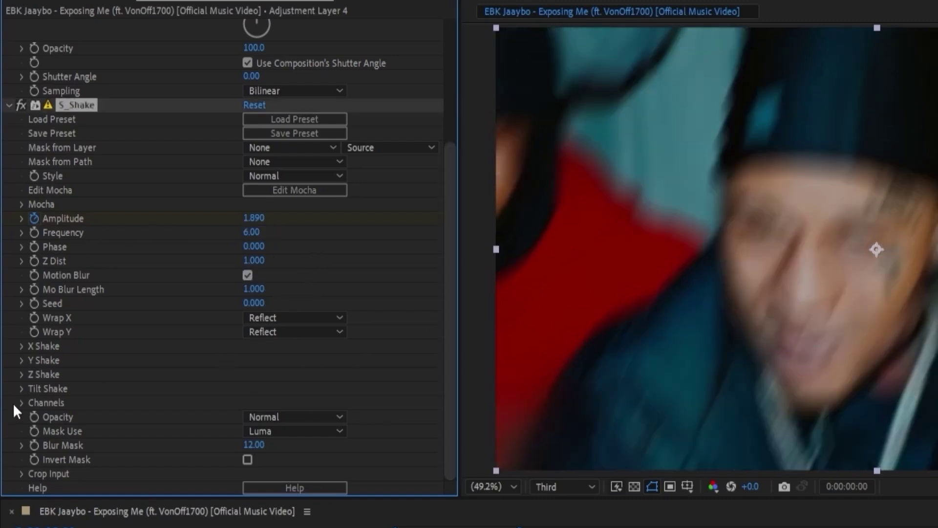
Step: Set X Rand Amp to 90 in the X Shake settings of S_Shake
{"action": "left_click", "coordinate": [21, 346]}
{"action": "left_click", "coordinate": [21, 346]}
{"action": "left_click", "coordinate": [21, 346]}
{"action": "left_click", "coordinate": [265, 289]}
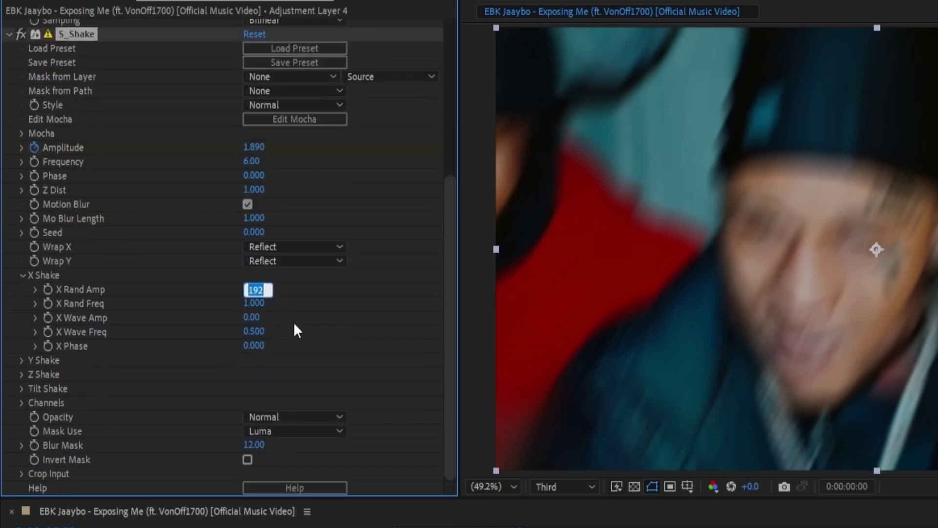
{"action": "type", "text": "90"}
{"action": "key", "text": "Return"}
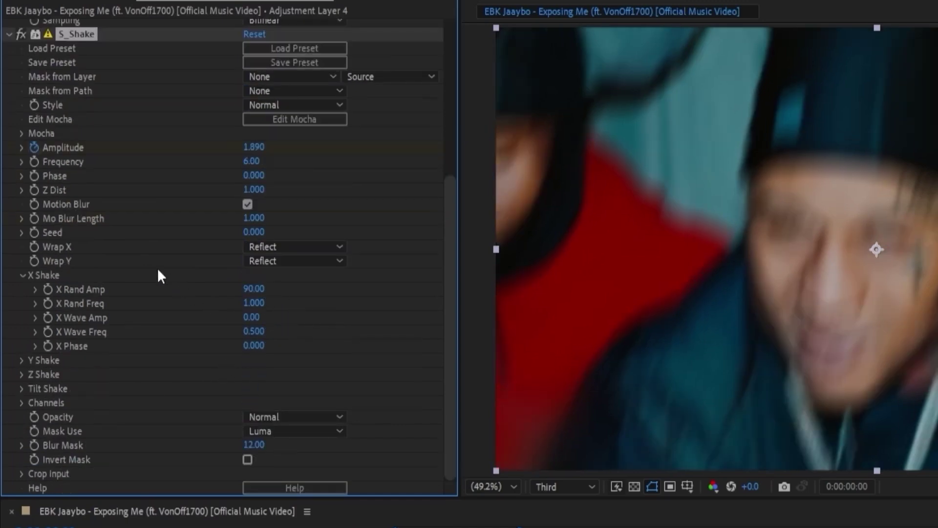
{"action": "left_click", "coordinate": [22, 276]}
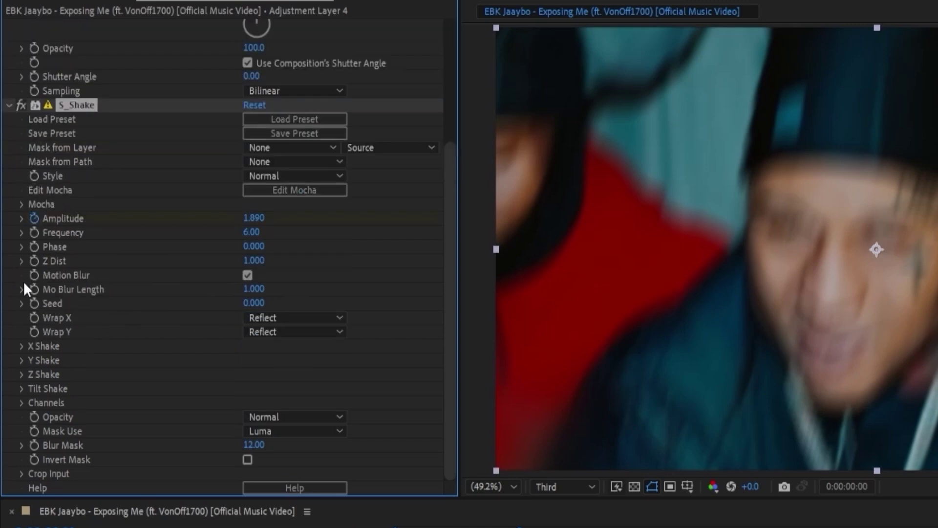
Step: Set Y Rand Amp to 400 in the Y Shake settings and compare the frame with and without the change
{"action": "left_click", "coordinate": [21, 360]}
{"action": "scroll", "coordinate": [169, 317], "scroll_direction": "down", "scroll_amount": 3}
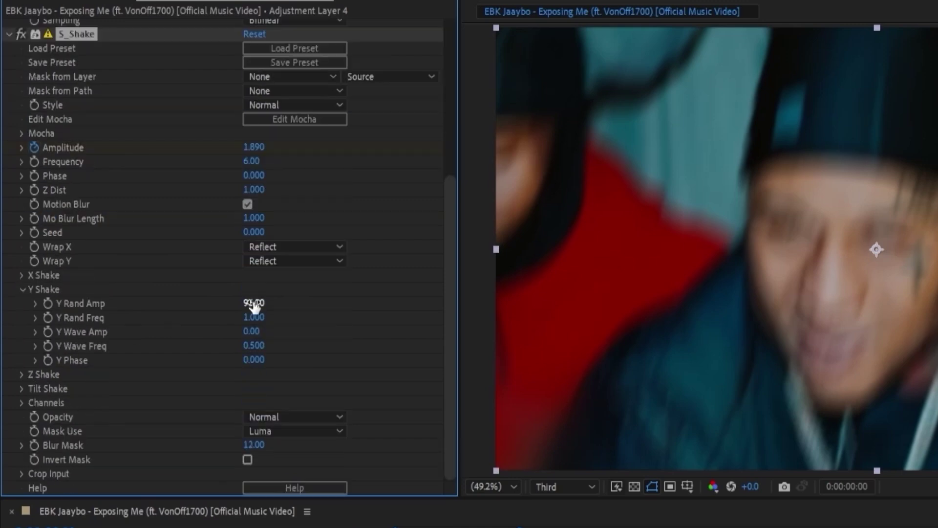
{"action": "left_click", "coordinate": [253, 302]}
{"action": "type", "text": "400"}
{"action": "key", "text": "Return"}
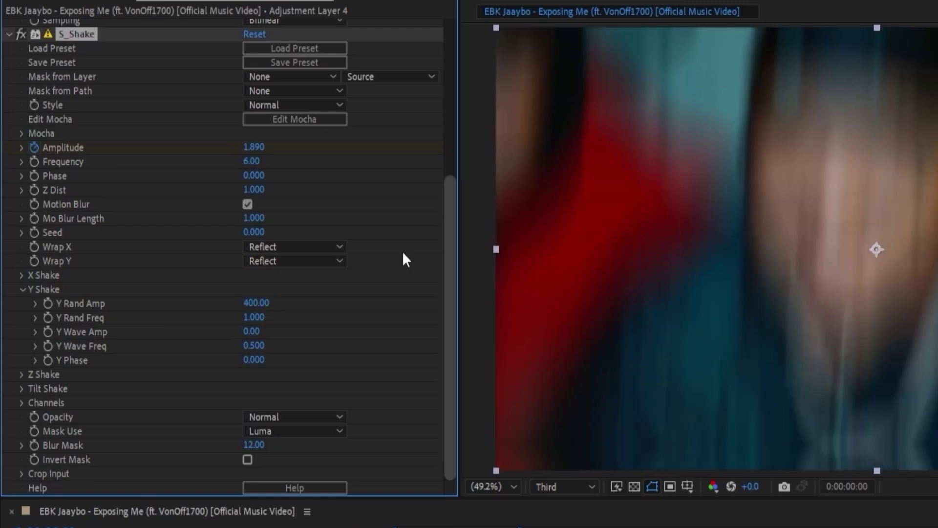
{"action": "key", "text": "ctrl+z"}
{"action": "key", "text": "ctrl+shift+z"}
{"action": "key", "text": "ctrl+z"}
{"action": "key", "text": "ctrl+shift+z"}
{"action": "key", "text": "ctrl+z"}
{"action": "key", "text": "ctrl+shift+z"}
Step: Set Y Rand Freq to 1.5 in the Y Shake settings
{"action": "left_click", "coordinate": [255, 317]}
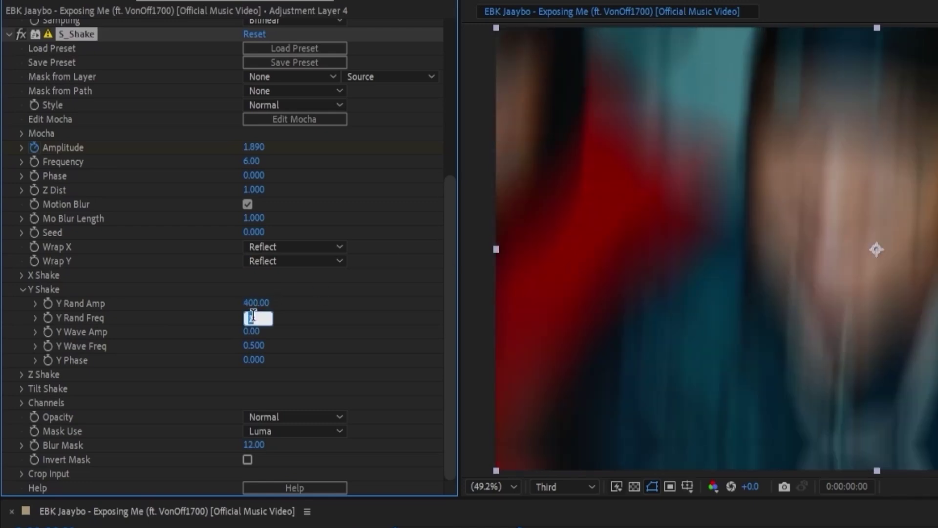
{"action": "type", "text": "15"}
{"action": "key", "text": "Return"}
Step: Set Y Wave Amp to 8 and Y Wave Freq to 0.7 in the Y Shake settings
{"action": "left_click", "coordinate": [252, 345]}
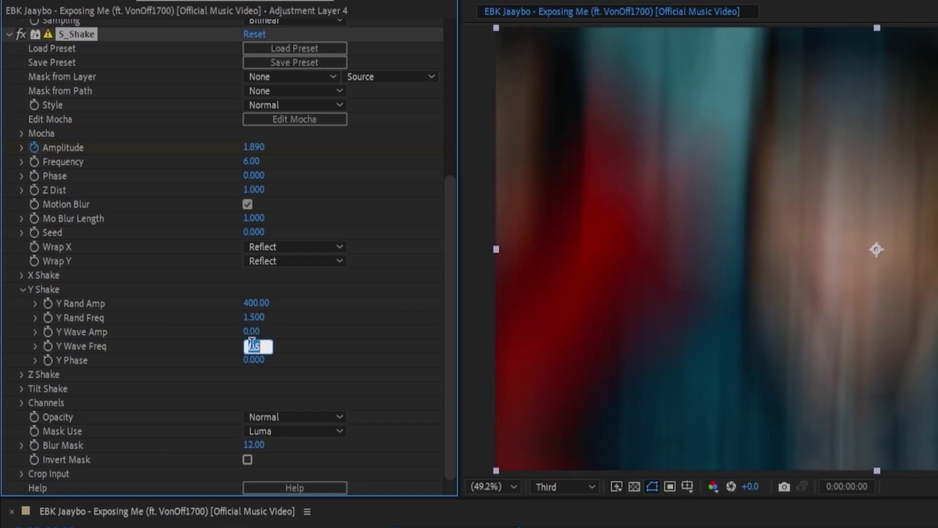
{"action": "left_click", "coordinate": [252, 331]}
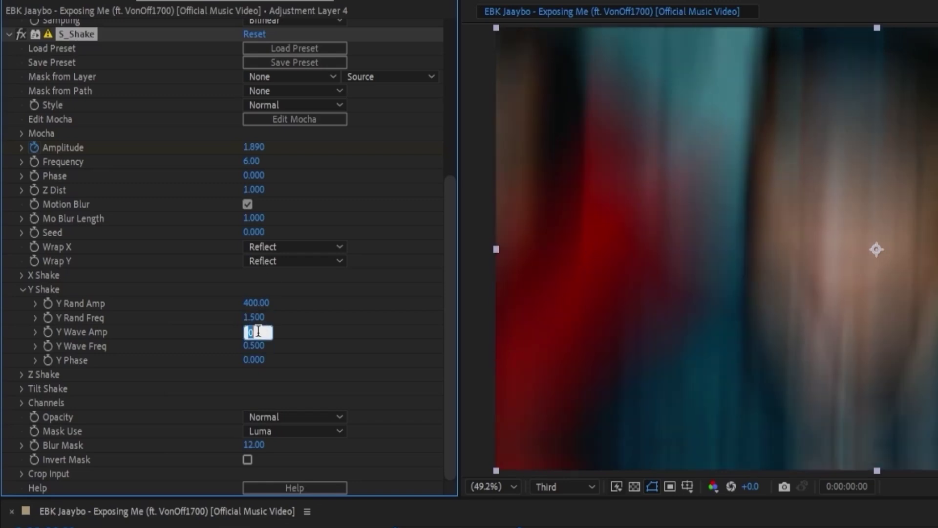
{"action": "type", "text": "8"}
{"action": "key", "text": "Return"}
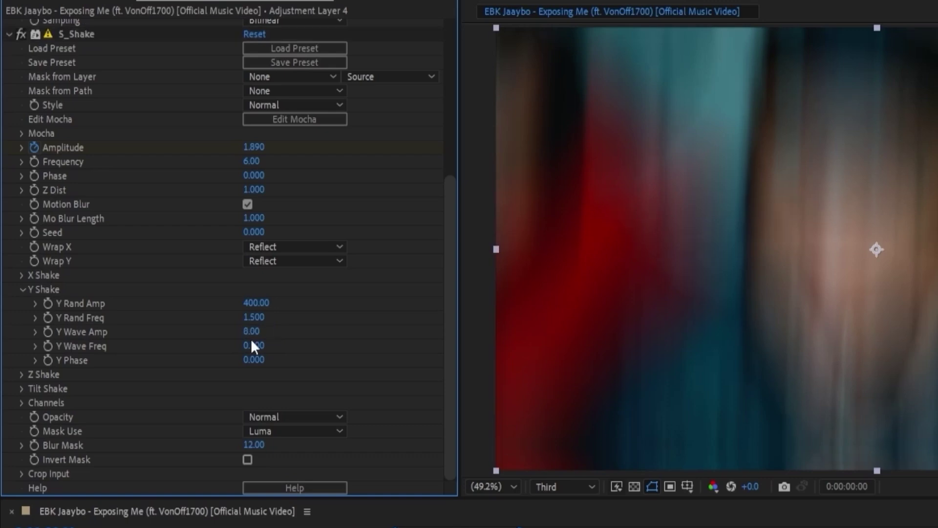
{"action": "left_click", "coordinate": [251, 345]}
{"action": "key", "text": "BackSpace"}
{"action": "type", "text": "0.7"}
{"action": "key", "text": "Return"}
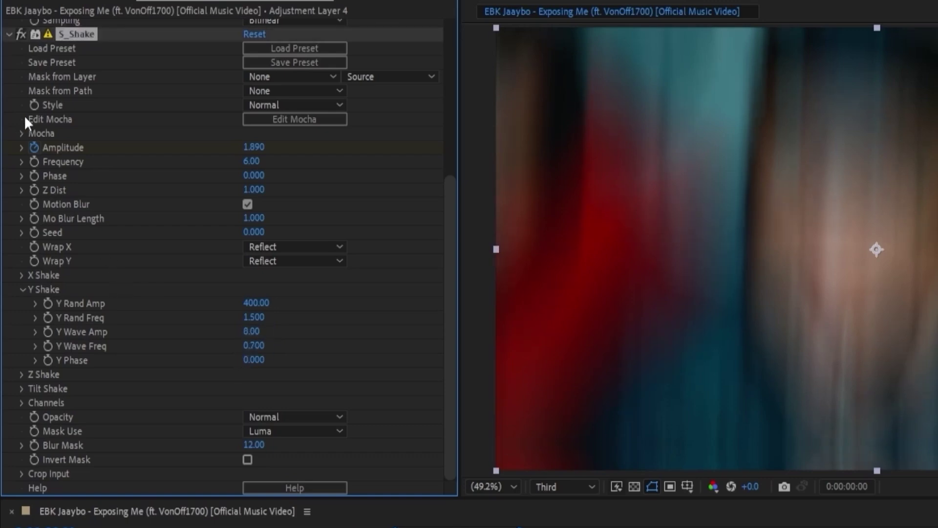
Step: Keyframe the S_Shake Amplitude at 0 at 0:00:00:19 and reveal Adjustment Layer 4's keyframed properties
{"action": "left_click_drag", "start_coordinate": [252, 380], "coordinate": [274, 385]}
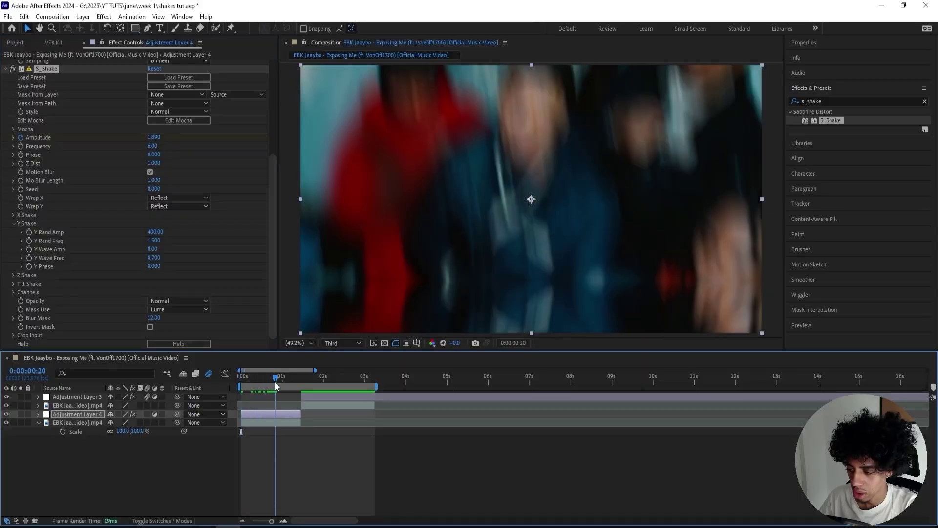
{"action": "left_click", "coordinate": [133, 172]}
{"action": "left_click", "coordinate": [153, 137]}
{"action": "type", "text": "0"}
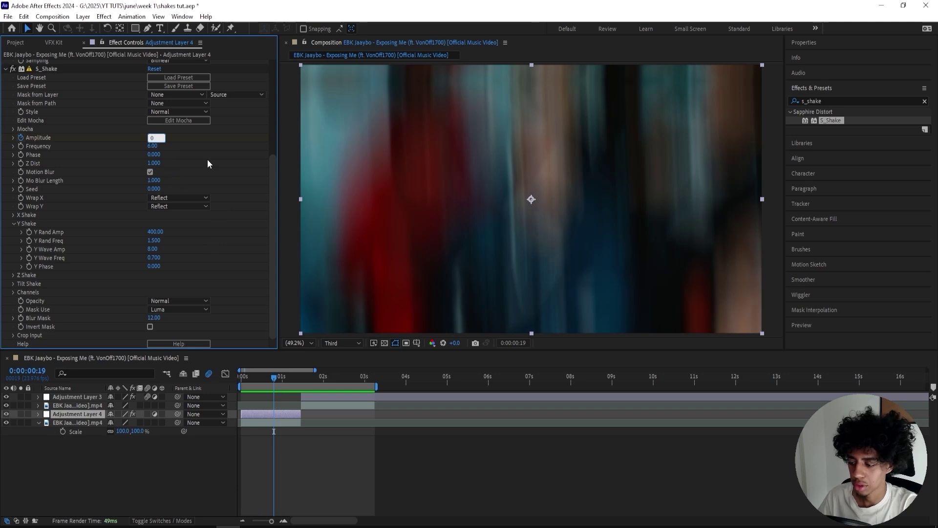
{"action": "key", "text": "Return"}
{"action": "key", "text": "u"}
Step: Return to 0:00:00:00, search for S_Flicker and apply it to Adjustment Layer 4
{"action": "left_click_drag", "start_coordinate": [272, 378], "coordinate": [241, 384]}
{"action": "left_click", "coordinate": [828, 102]}
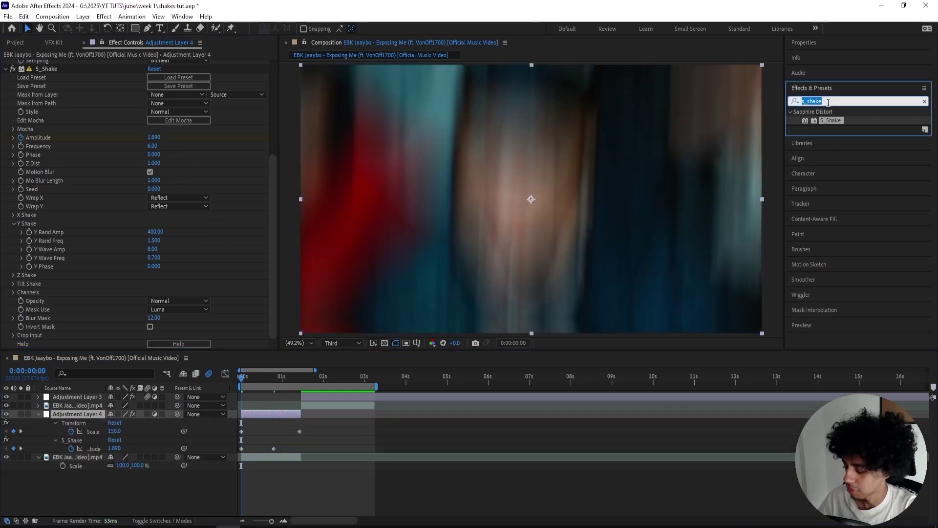
{"action": "type", "text": "s_flcier"}
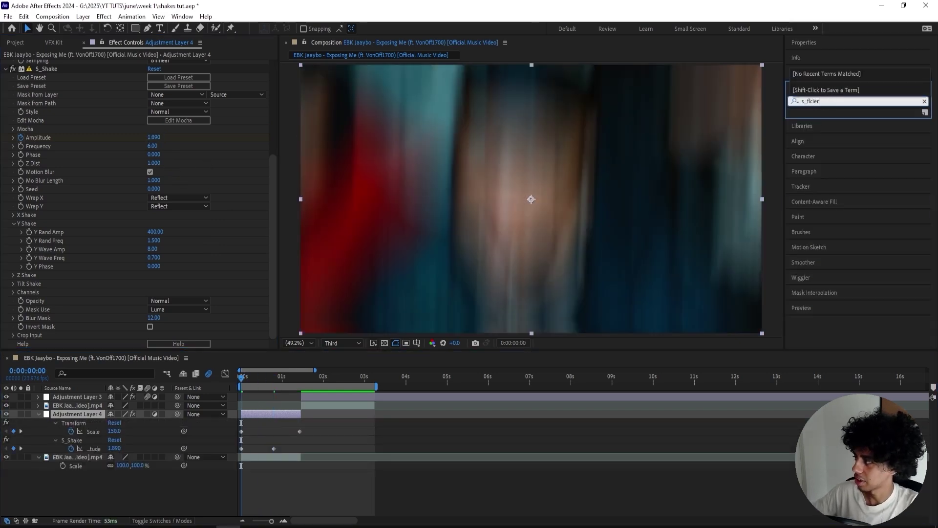
{"action": "key", "text": "BackSpace"}
{"action": "key", "text": "BackSpace"}
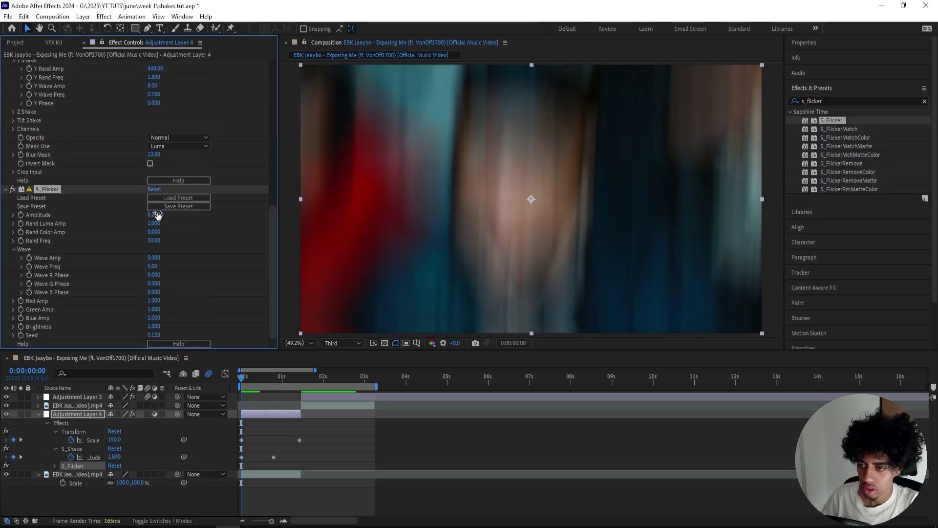
Step: Keyframe the S_Flicker Amplitude from 0.46 at 0:00:00:00 to 0 at 0:00:01:10, and enable motion blur on Adjustment Layer 4
{"action": "left_click_drag", "start_coordinate": [157, 215], "coordinate": [169, 211]}
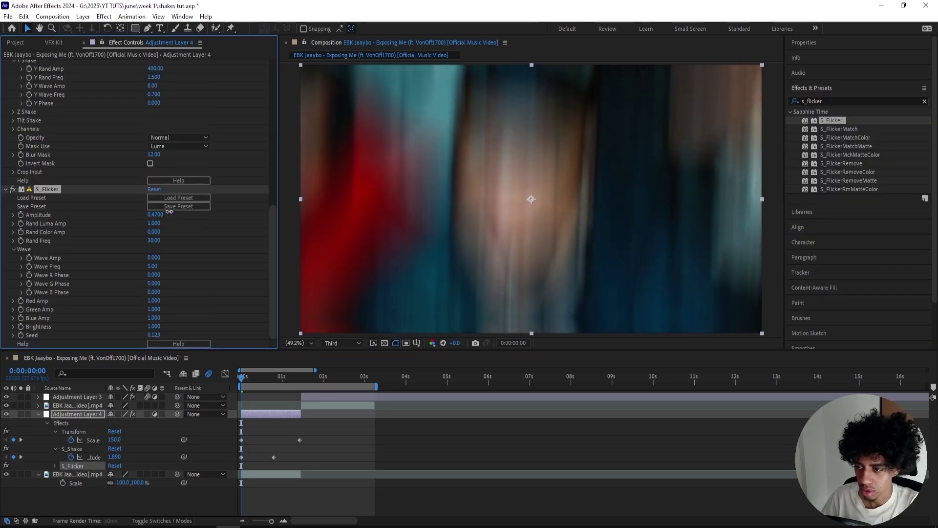
{"action": "left_click", "coordinate": [21, 215]}
{"action": "left_click_drag", "start_coordinate": [259, 377], "coordinate": [295, 380]}
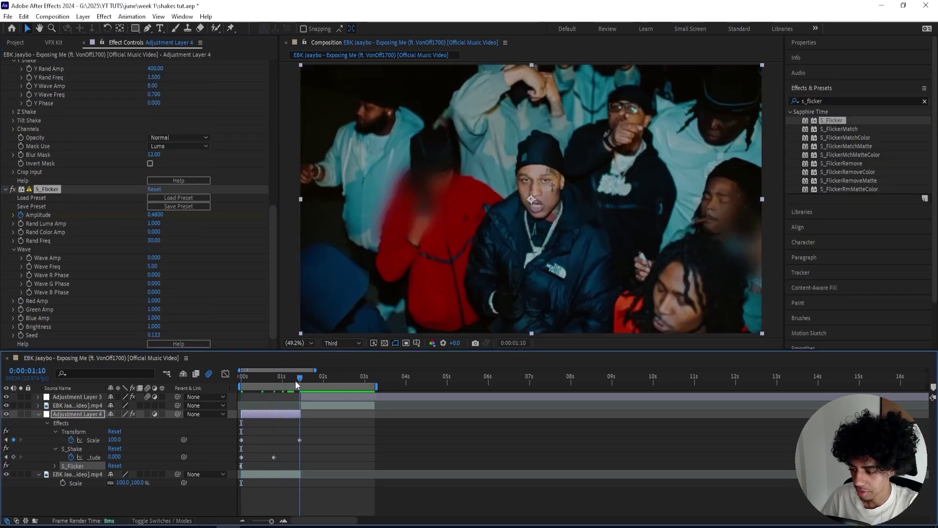
{"action": "left_click", "coordinate": [155, 215]}
{"action": "type", "text": "0"}
{"action": "key", "text": "Return"}
{"action": "left_click", "coordinate": [147, 414]}
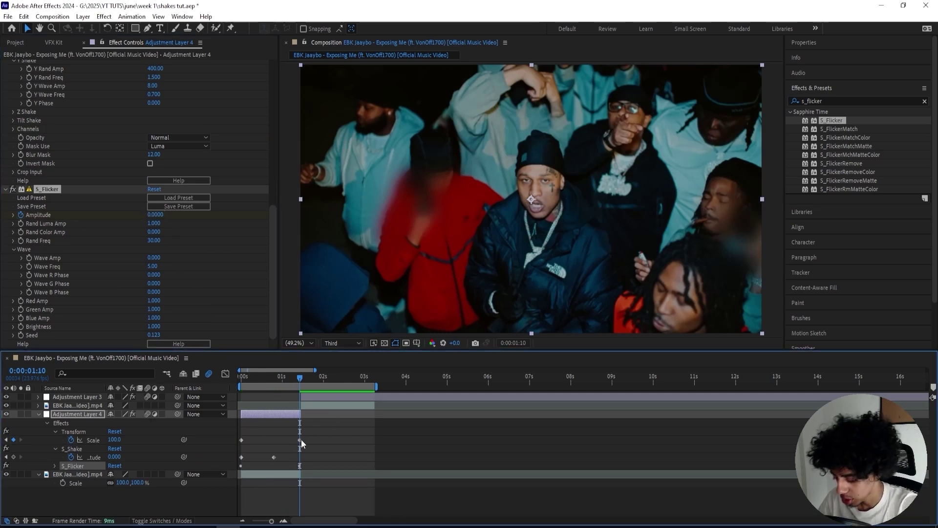
Step: Reveal the modified properties of Adjustment Layer 4 and apply Easy Ease to all of its keyframes
{"action": "key", "text": "u"}
{"action": "key", "text": "u"}
{"action": "left_click_drag", "start_coordinate": [324, 432], "coordinate": [222, 498]}
{"action": "key", "text": "F9"}
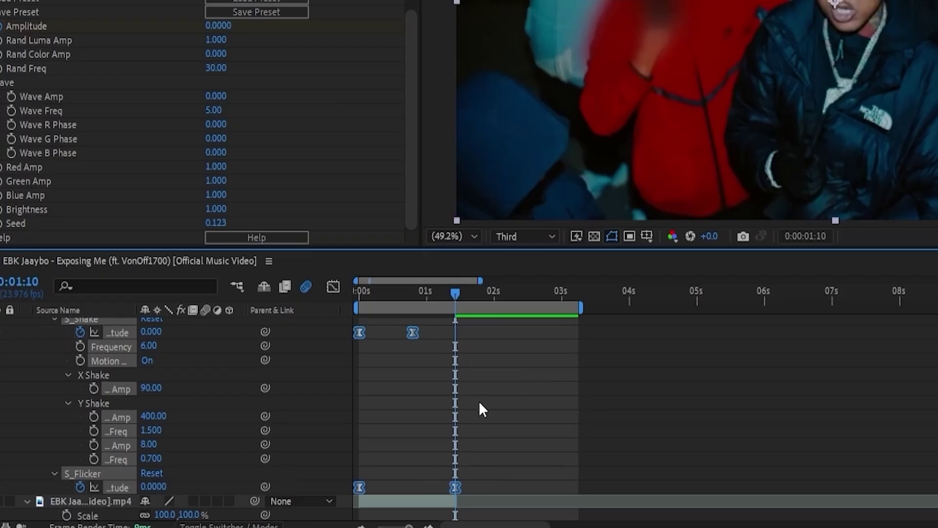
{"action": "left_click", "coordinate": [479, 401]}
Step: Reshape Adjustment Layer 4's Scale curve in the graph editor into a steep initial drop with a longer ease-out
{"action": "scroll", "coordinate": [478, 398], "scroll_direction": "up", "scroll_amount": 4}
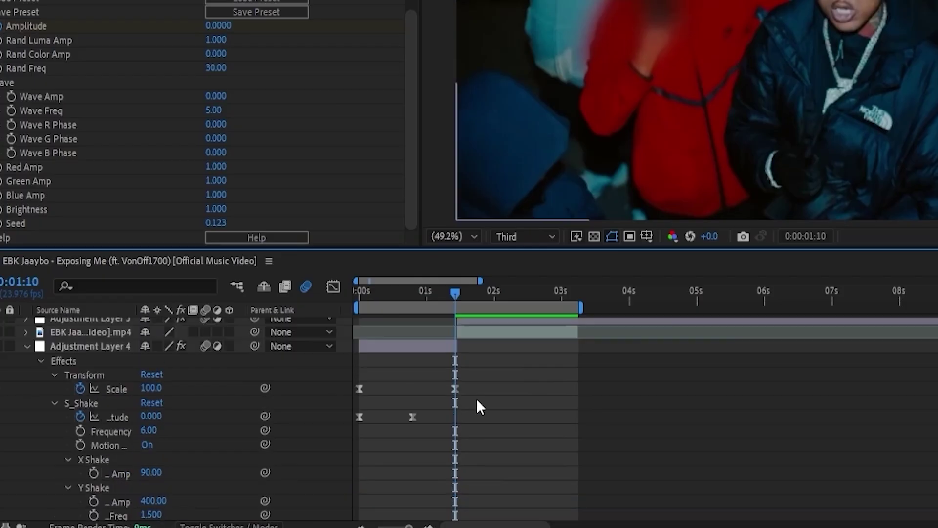
{"action": "left_click_drag", "start_coordinate": [480, 386], "coordinate": [429, 392]}
{"action": "left_click", "coordinate": [333, 286]}
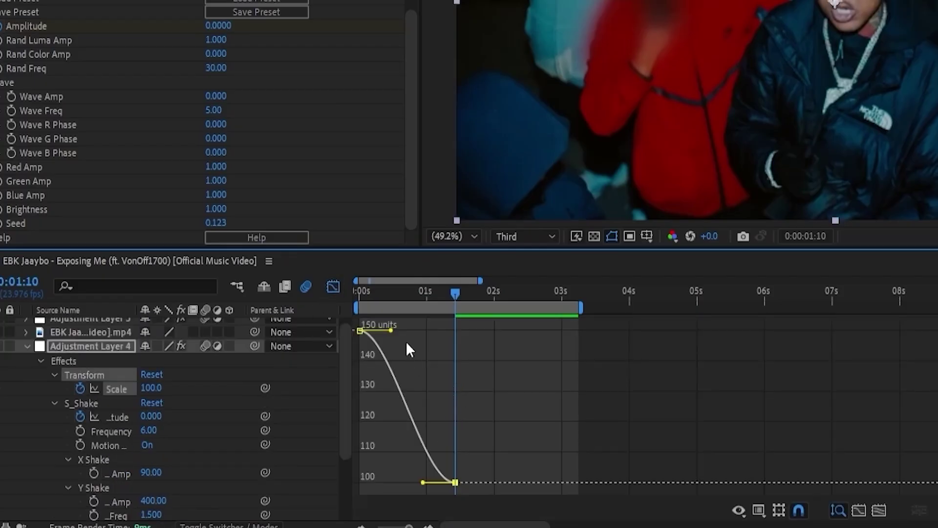
{"action": "left_click_drag", "start_coordinate": [390, 330], "coordinate": [359, 448]}
{"action": "left_click_drag", "start_coordinate": [422, 483], "coordinate": [406, 482]}
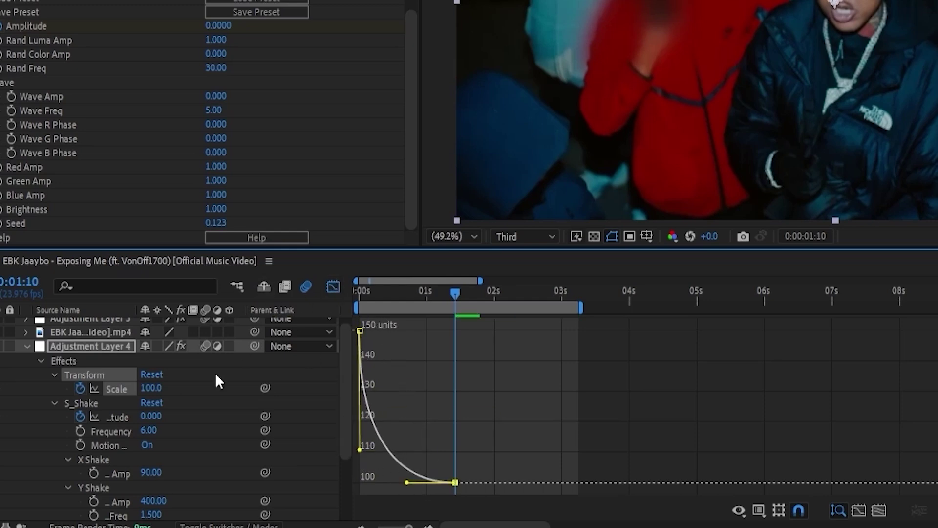
Step: Reshape the S_Shake Amplitude curve to drop steeply from its first keyframe and ease out gradually into its last one
{"action": "left_click", "coordinate": [108, 416]}
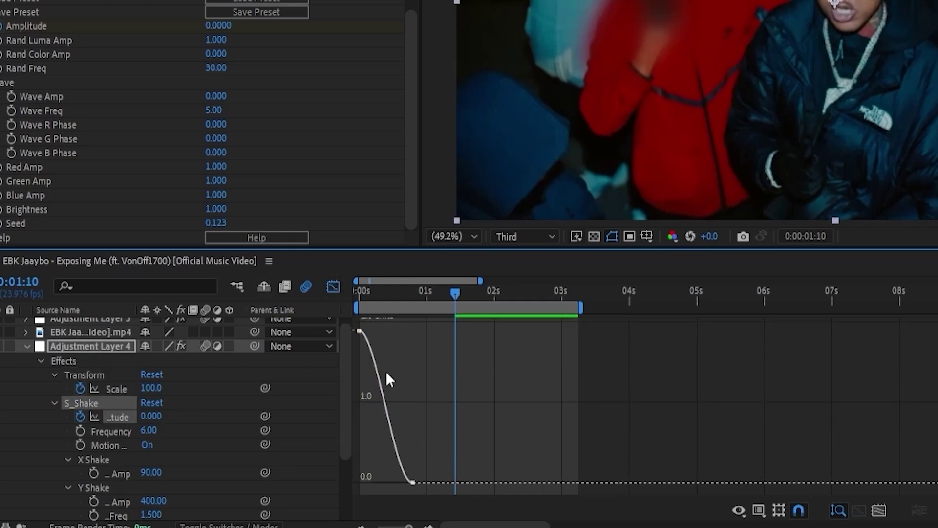
{"action": "left_click", "coordinate": [366, 362]}
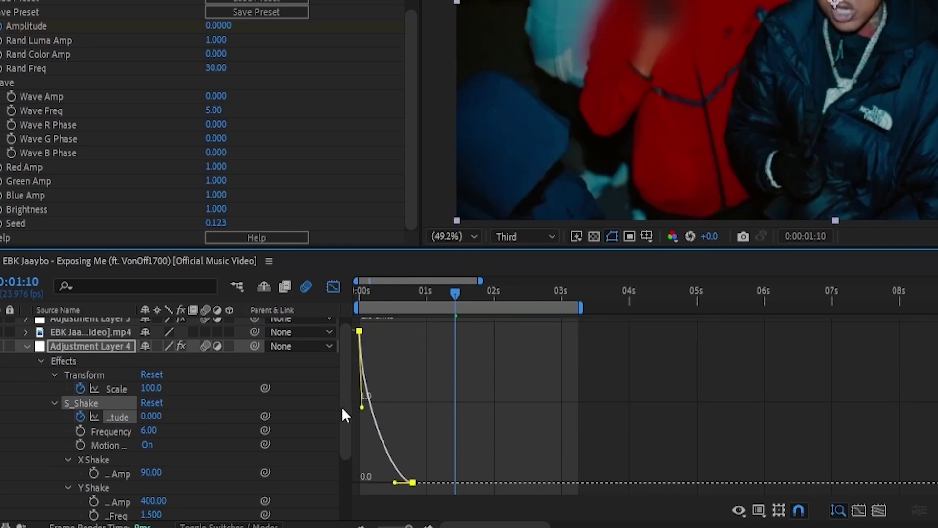
{"action": "left_click_drag", "start_coordinate": [362, 406], "coordinate": [360, 428]}
{"action": "left_click", "coordinate": [329, 424]}
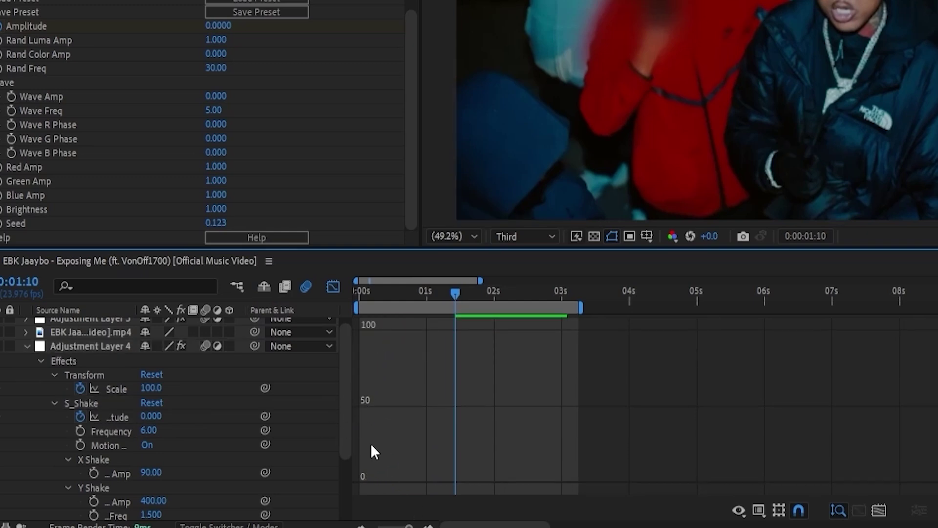
{"action": "left_click", "coordinate": [108, 417]}
{"action": "key", "text": "="}
{"action": "key", "text": "="}
{"action": "left_click", "coordinate": [497, 471]}
{"action": "left_click_drag", "start_coordinate": [487, 484], "coordinate": [484, 483]}
{"action": "scroll", "coordinate": [136, 406], "scroll_direction": "down", "scroll_amount": 3}
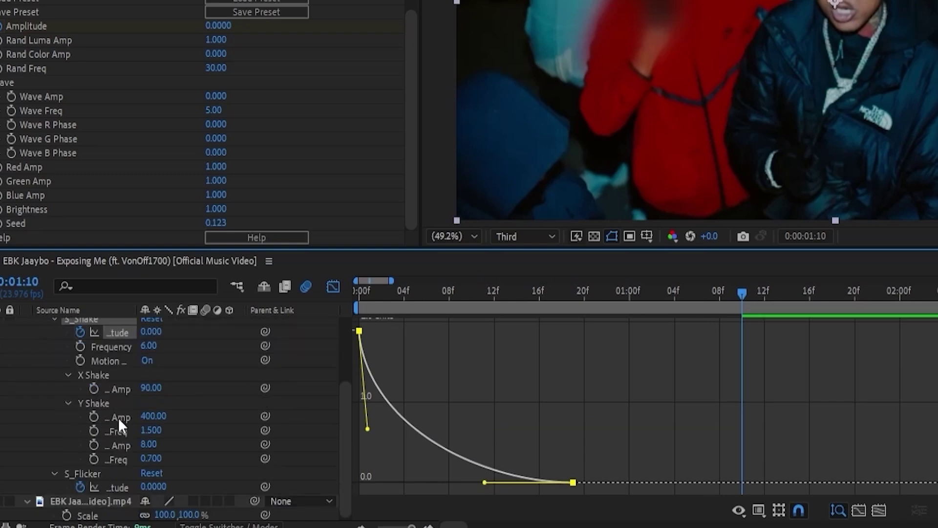
Step: Select the S_Flicker Amplitude, leave the graph editor and preview the first shake from 0:00:00:00
{"action": "left_click", "coordinate": [115, 486]}
{"action": "left_click", "coordinate": [333, 286]}
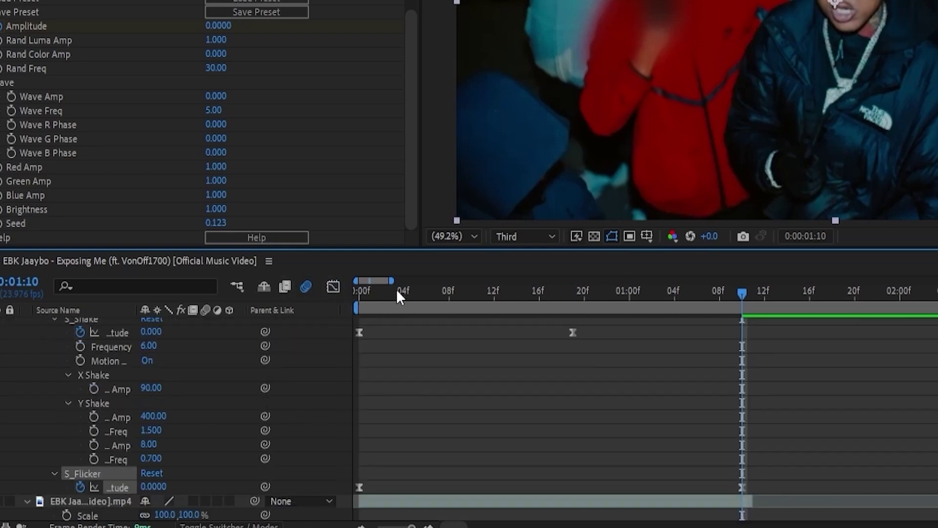
{"action": "key", "text": "Home"}
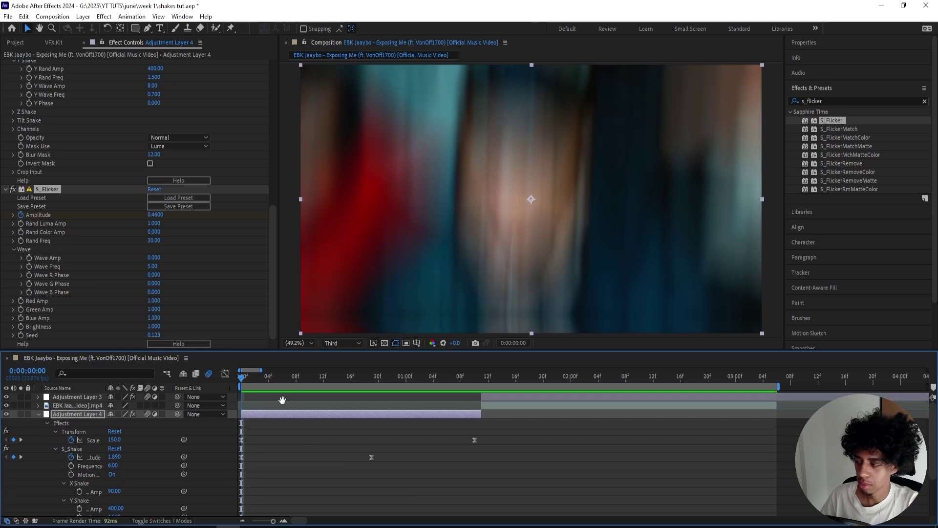
{"action": "key", "text": "space"}
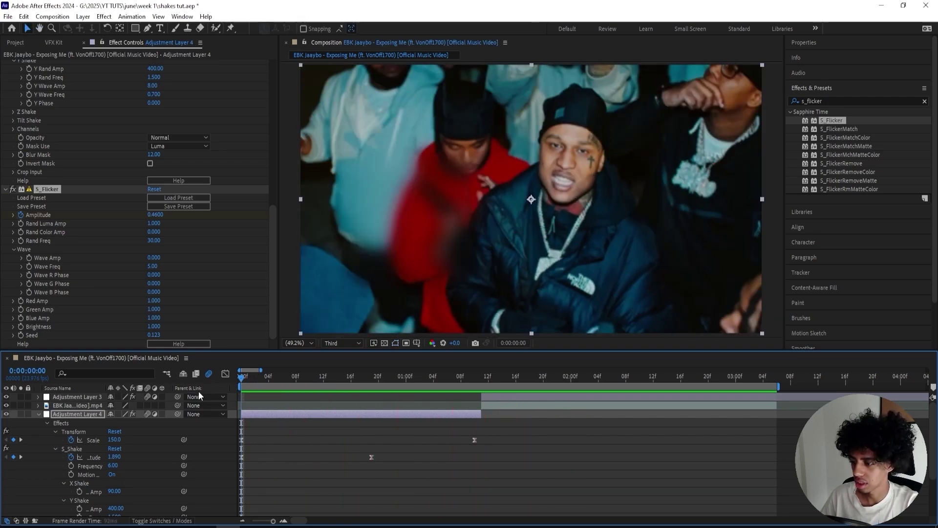
{"action": "key", "text": "space"}
Step: Search the effects for "exp" and collapse Adjustment Layer 4's properties in the timeline
{"action": "left_click", "coordinate": [829, 99]}
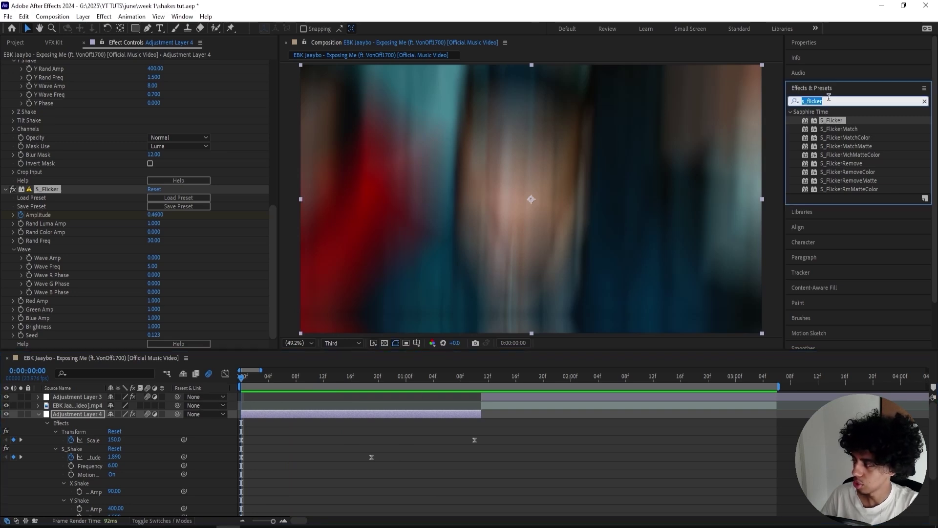
{"action": "type", "text": "exp"}
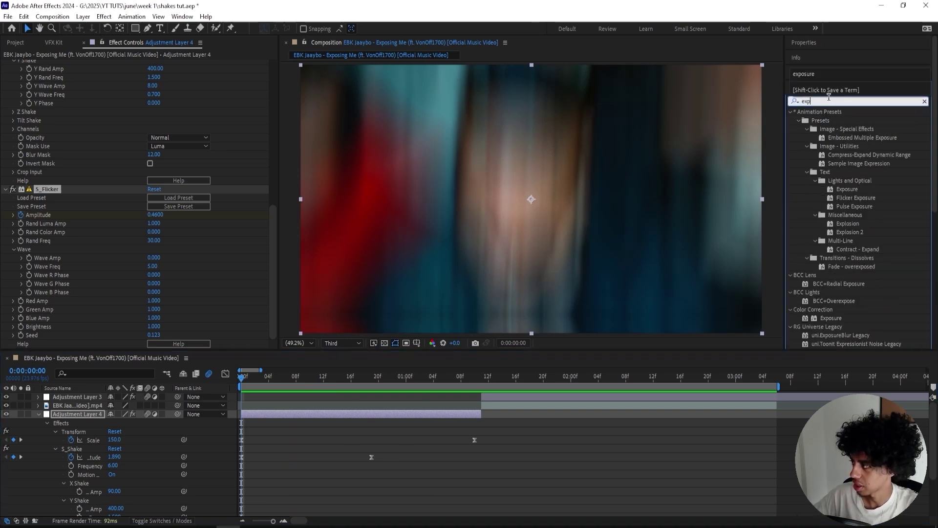
{"action": "left_click", "coordinate": [159, 441]}
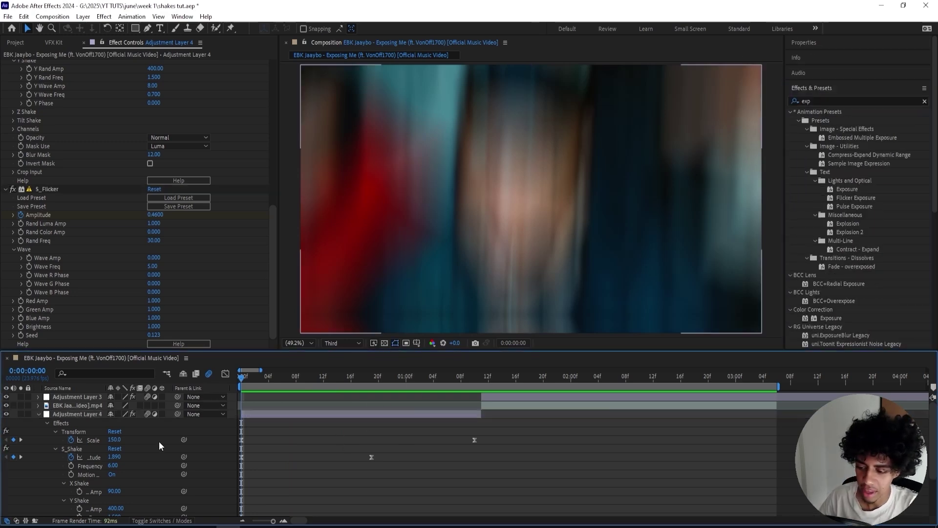
{"action": "left_click", "coordinate": [38, 414]}
{"action": "key", "text": "space"}
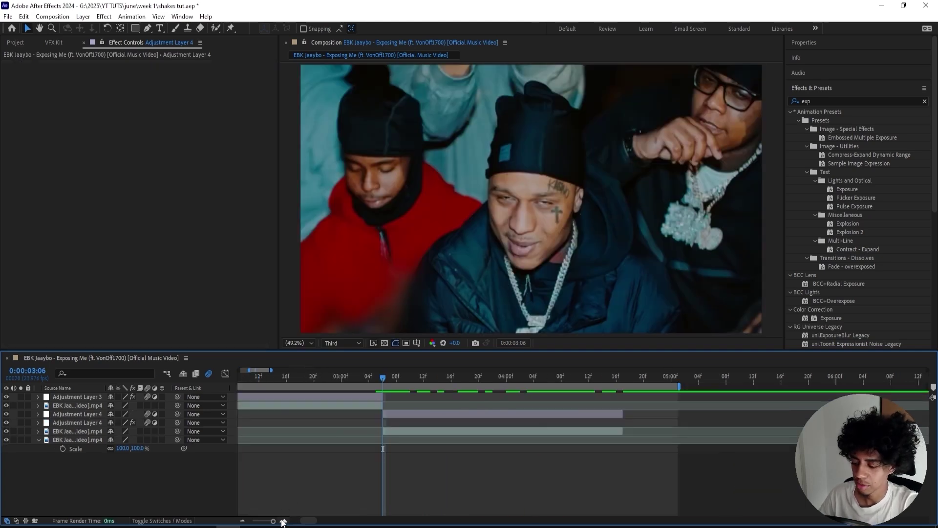
Step: Move the effect-free Adjustment Layer 4 below the other one and apply S_Shake to it
{"action": "left_click", "coordinate": [407, 413]}
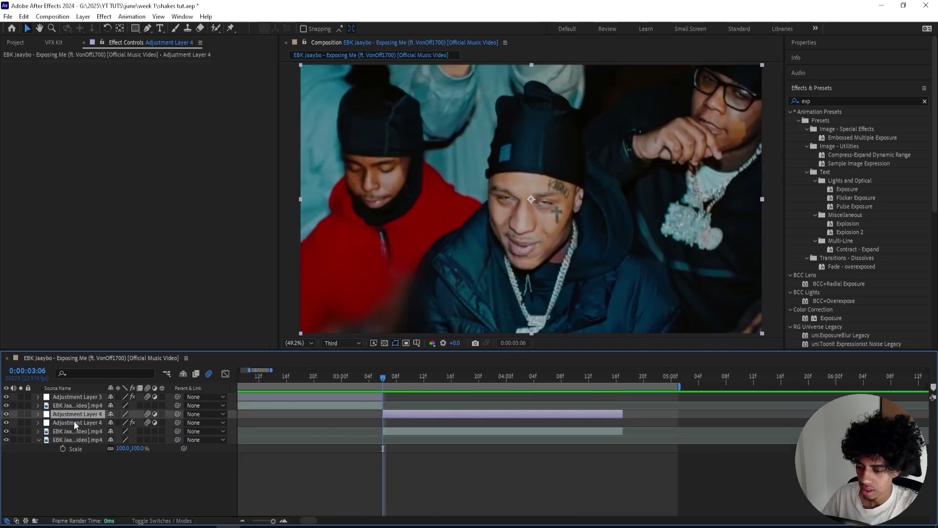
{"action": "left_click_drag", "start_coordinate": [74, 420], "coordinate": [69, 429]}
{"action": "left_click", "coordinate": [818, 100]}
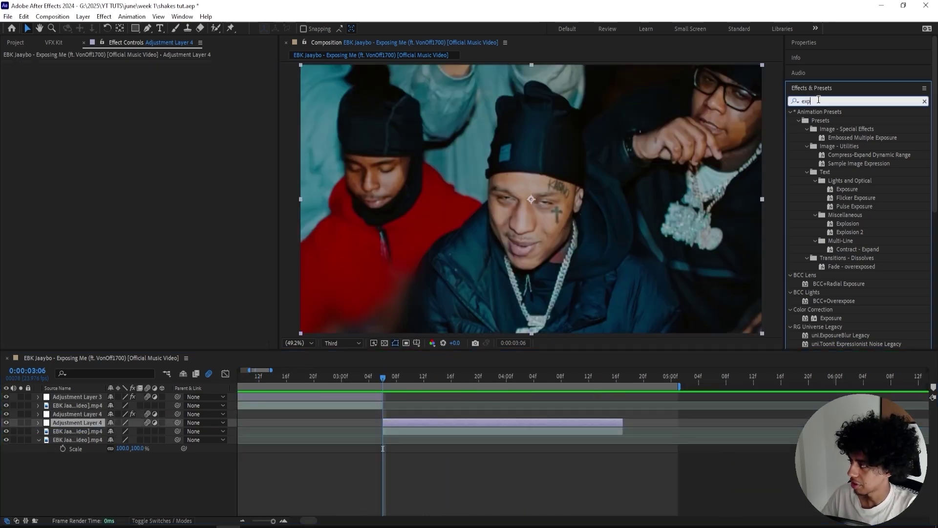
{"action": "type", "text": "s"}
{"action": "left_click", "coordinate": [803, 30]}
{"action": "double_click", "coordinate": [830, 121]}
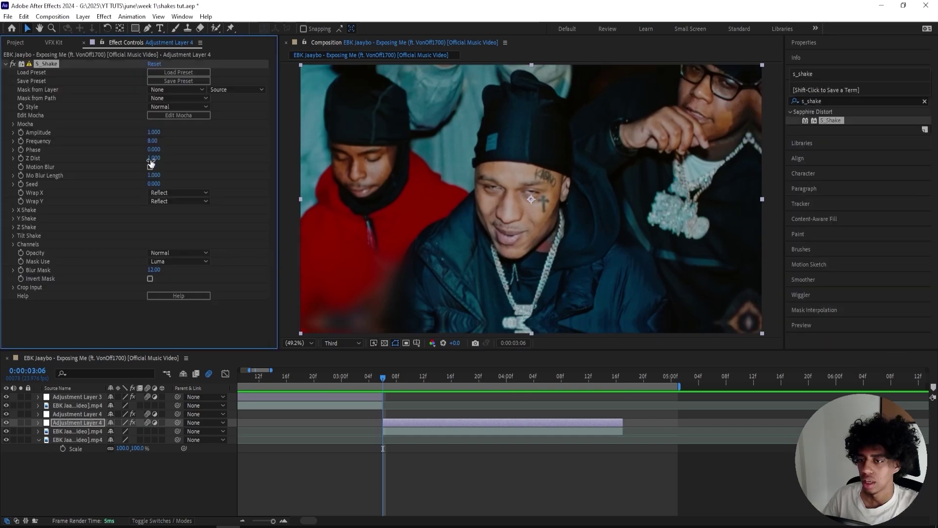
Step: Set the S_Shake Amplitude to 2.32, keyframe it at 0:00:03:06 and enable the effect's Motion Blur
{"action": "left_click", "coordinate": [152, 132]}
{"action": "type", "text": "2.2"}
{"action": "key", "text": "Return"}
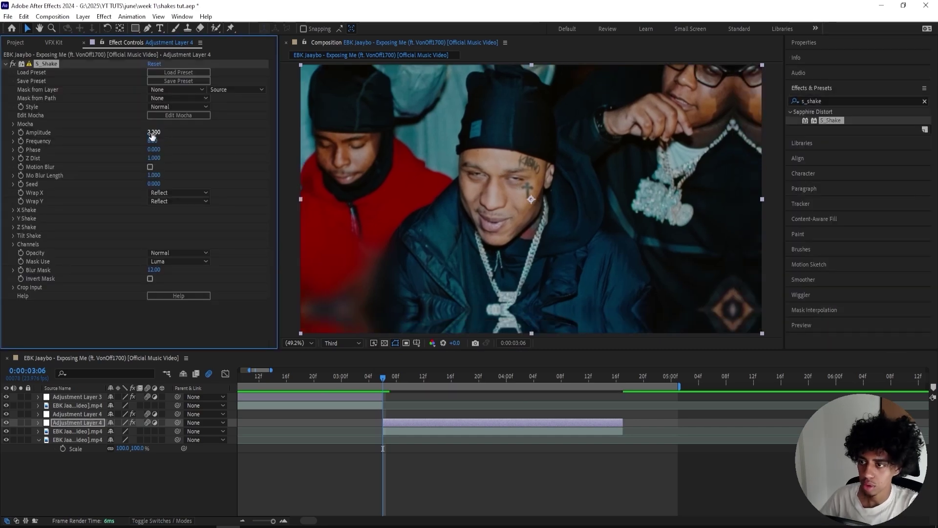
{"action": "left_click_drag", "start_coordinate": [154, 132], "coordinate": [160, 132]}
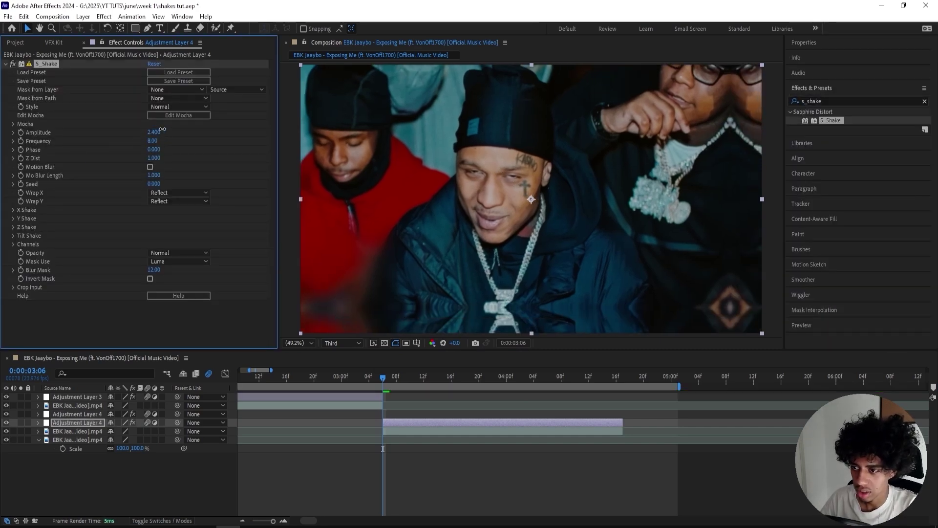
{"action": "left_click", "coordinate": [20, 133]}
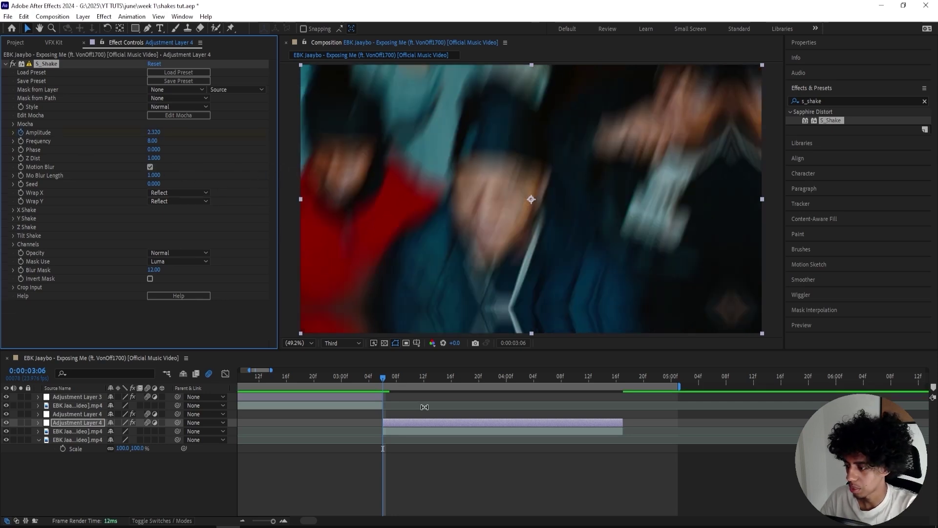
Step: Set the S_Shake Frequency to 15 and change the Amplitude keyframe at 0:00:03:06 to 2
{"action": "left_click", "coordinate": [157, 141]}
{"action": "type", "text": "15"}
{"action": "left_click", "coordinate": [196, 143]}
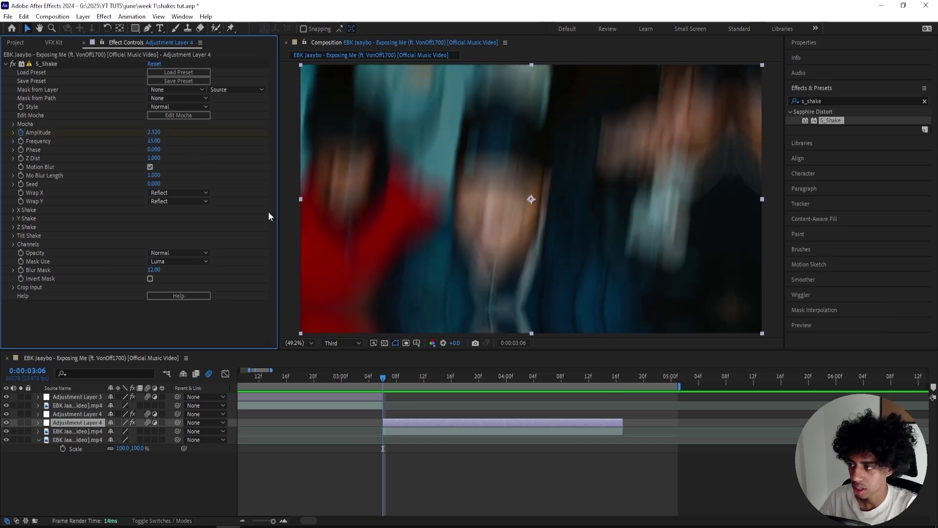
{"action": "left_click", "coordinate": [156, 132]}
{"action": "type", "text": "2"}
{"action": "key", "text": "Return"}
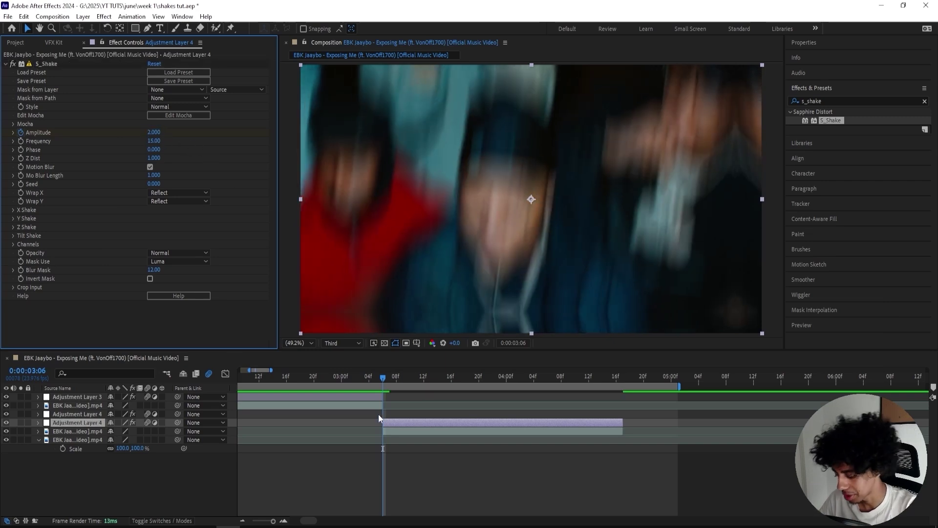
Step: Keyframe the S_Shake Amplitude at 0 at 0:00:04:00 and move that keyframe one frame later
{"action": "left_click_drag", "start_coordinate": [417, 375], "coordinate": [508, 377]}
{"action": "left_click", "coordinate": [153, 132]}
{"action": "key", "text": "Return"}
{"action": "key", "text": "u"}
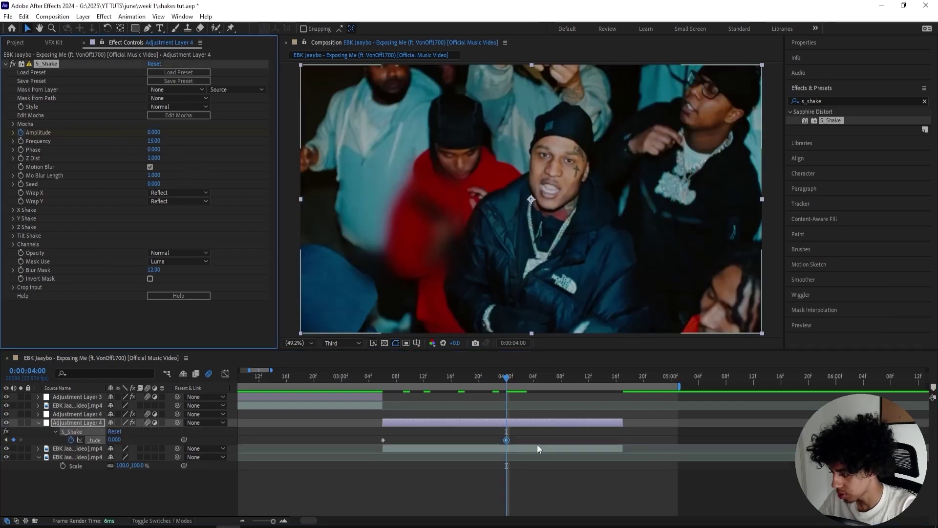
{"action": "left_click_drag", "start_coordinate": [510, 439], "coordinate": [514, 439]}
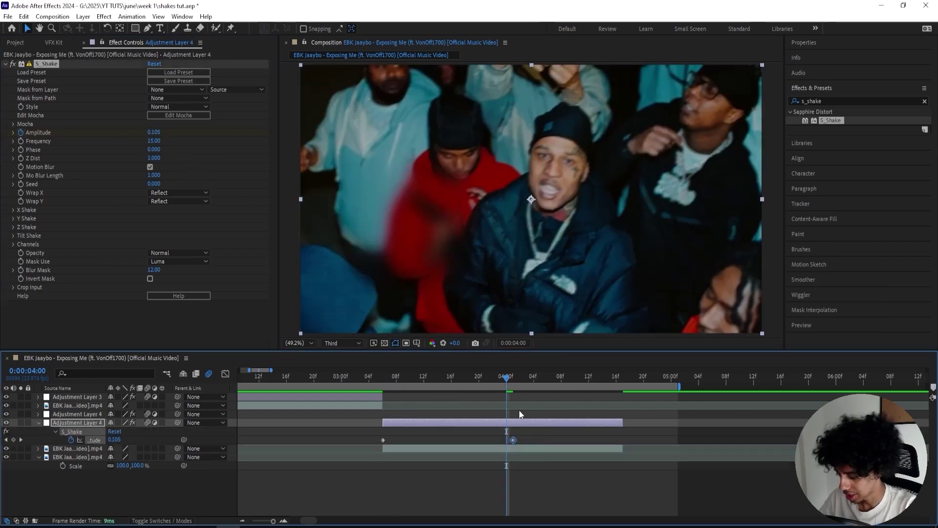
{"action": "key", "text": "u"}
Step: Return to 0:00:03:06 and set X Rand Amp to 100 and X Rand Freq to 1.3 in the X Shake settings
{"action": "left_click_drag", "start_coordinate": [510, 381], "coordinate": [382, 385]}
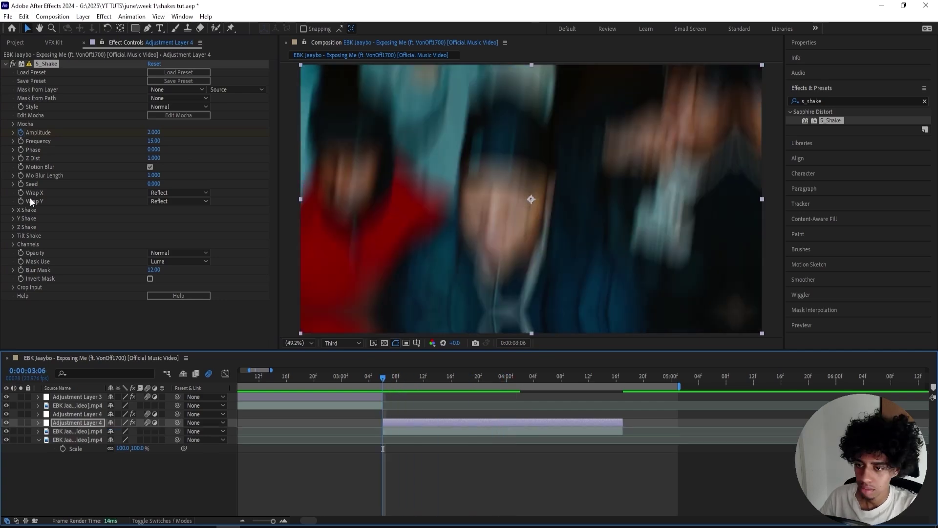
{"action": "left_click", "coordinate": [13, 210]}
{"action": "left_click", "coordinate": [13, 210]}
{"action": "left_click", "coordinate": [158, 218]}
{"action": "type", "text": "100"}
{"action": "left_click", "coordinate": [143, 223]}
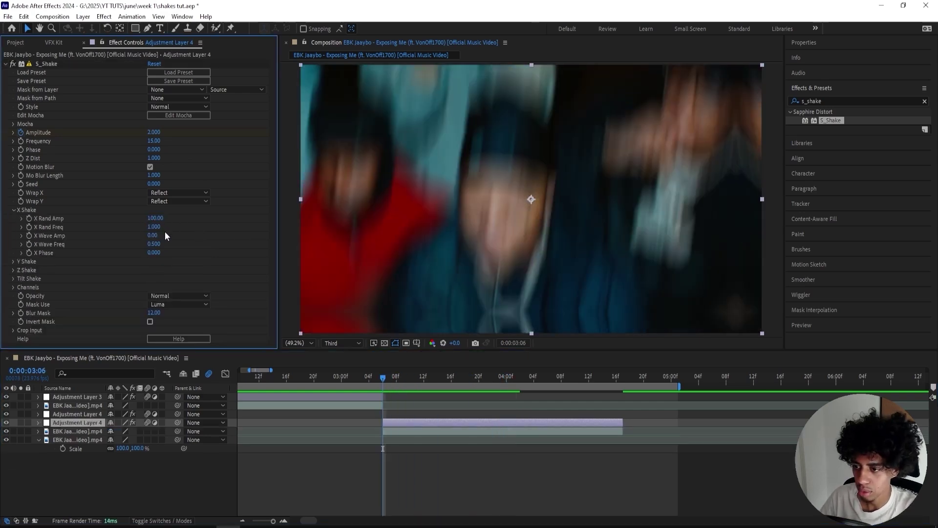
{"action": "left_click", "coordinate": [156, 227]}
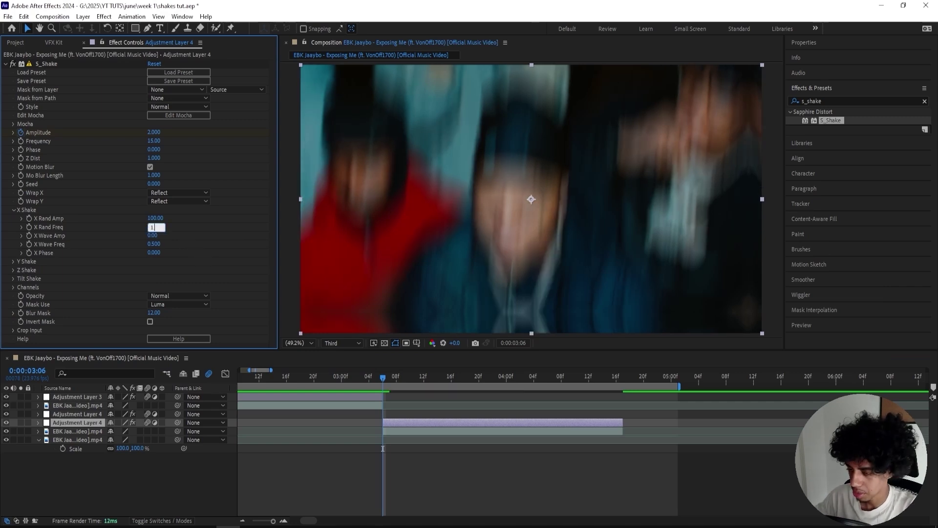
{"action": "type", "text": "1.3"}
{"action": "key", "text": "Return"}
Step: Set X Wave Amp to 17 and X Wave Freq to 0.35 in the X Shake settings
{"action": "left_click_drag", "start_coordinate": [152, 235], "coordinate": [190, 233]}
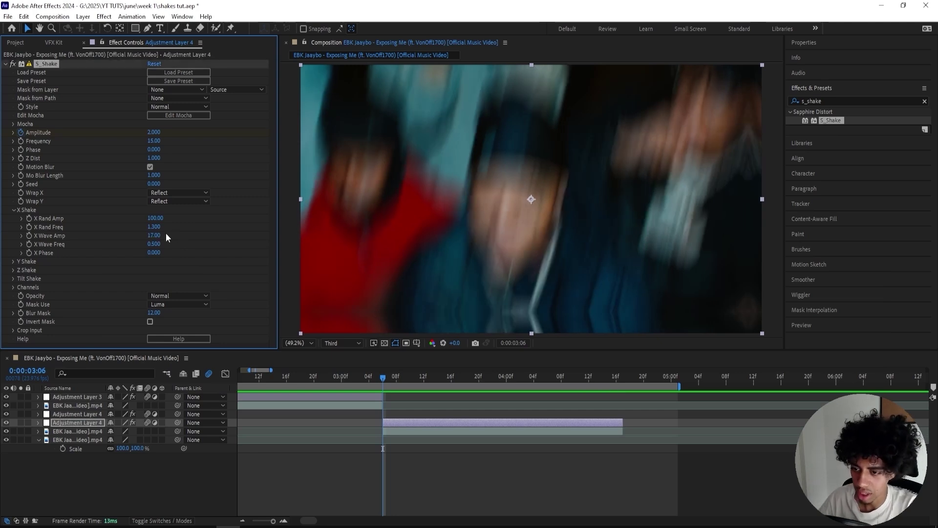
{"action": "left_click", "coordinate": [154, 243]}
{"action": "left_click_drag", "start_coordinate": [157, 242], "coordinate": [167, 238]}
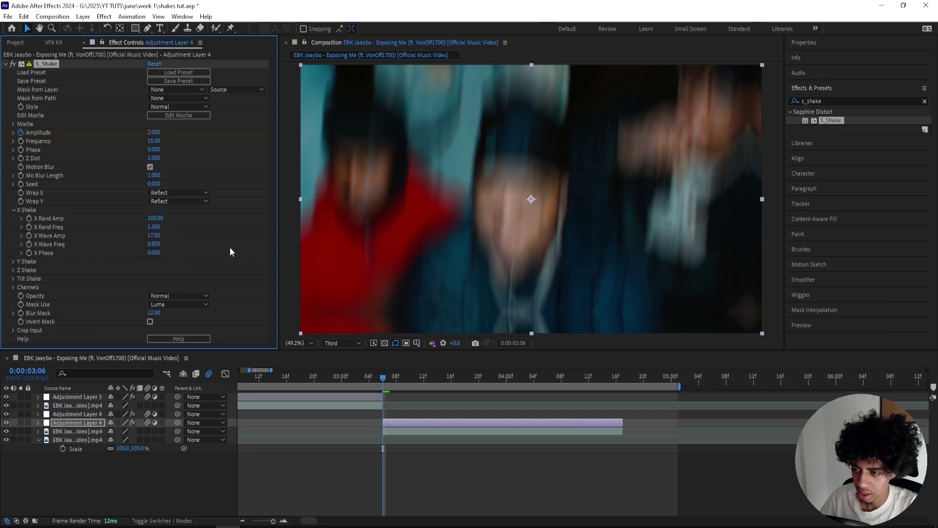
{"action": "left_click", "coordinate": [154, 243]}
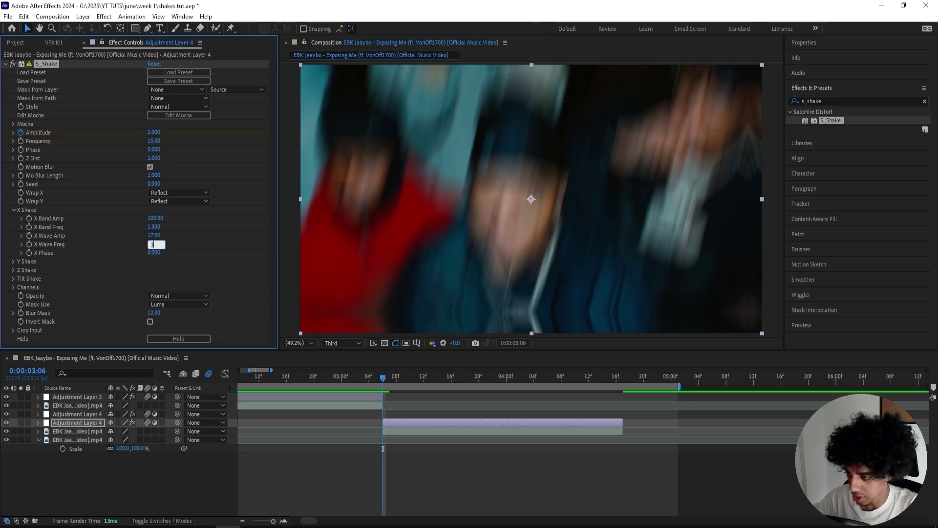
{"action": "type", "text": ".35"}
{"action": "key", "text": "Return"}
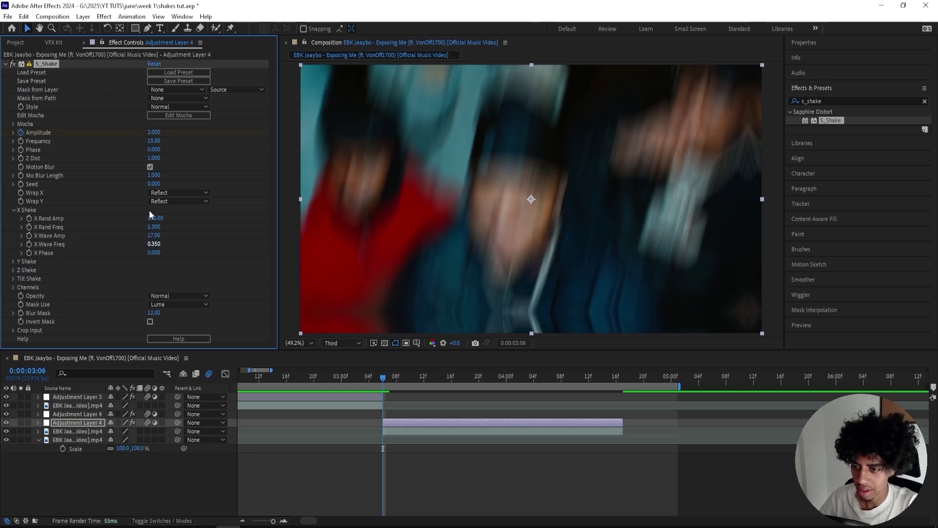
{"action": "left_click", "coordinate": [151, 209]}
Step: Expand the Y Shake settings and set Y Rand Amp to 300
{"action": "left_click", "coordinate": [13, 261]}
{"action": "scroll", "coordinate": [70, 244], "scroll_direction": "down", "scroll_amount": 1}
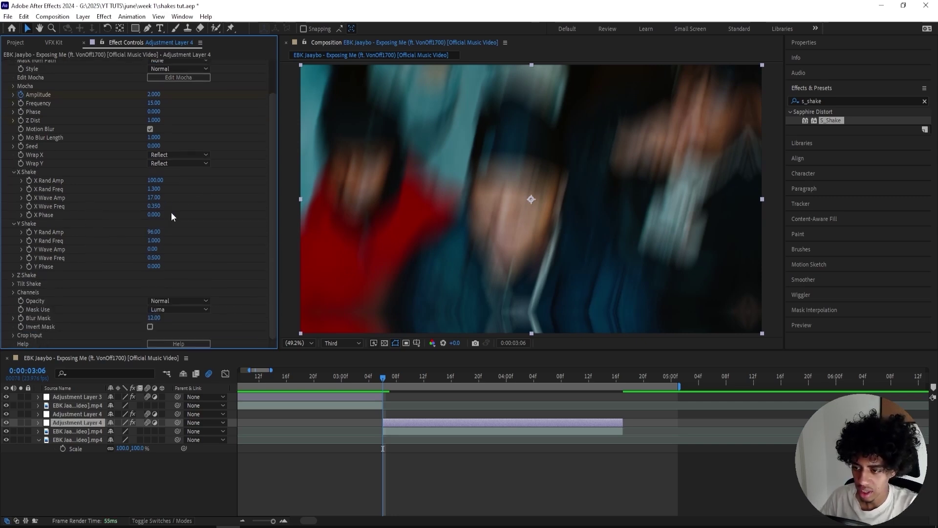
{"action": "left_click", "coordinate": [154, 232]}
{"action": "type", "text": "400"}
{"action": "key", "text": "Return"}
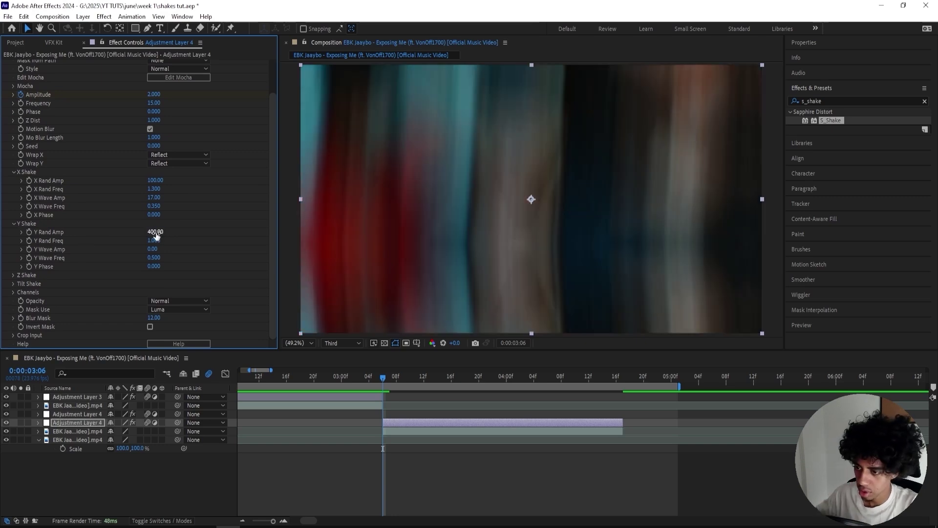
{"action": "left_click", "coordinate": [152, 231]}
{"action": "type", "text": "30"}
{"action": "key", "text": "Return"}
Step: Set Y Rand Freq to 1.2 and Y Wave Amp to 36 in the Y Shake settings
{"action": "left_click", "coordinate": [155, 240]}
{"action": "key", "text": "Return"}
{"action": "left_click", "coordinate": [153, 247]}
{"action": "type", "text": "36"}
{"action": "key", "text": "Return"}
{"action": "scroll", "coordinate": [56, 278], "scroll_direction": "up", "scroll_amount": 3}
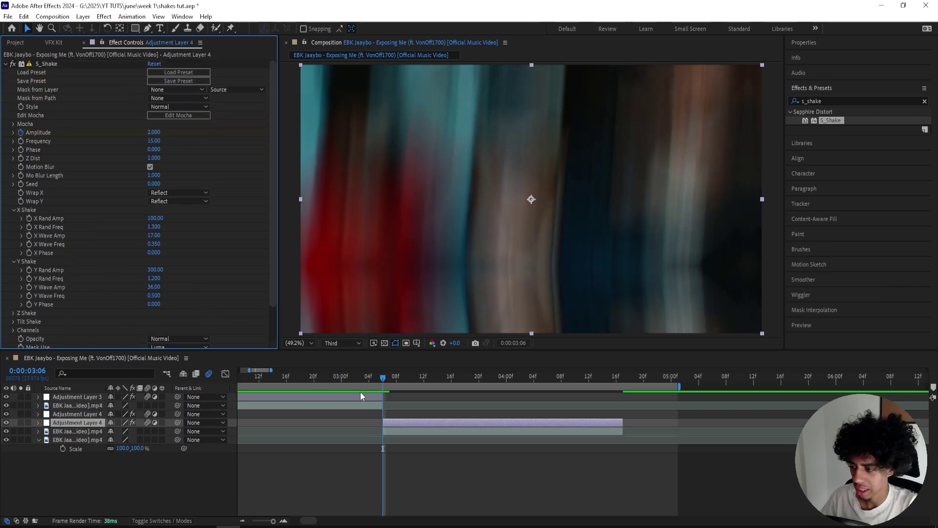
Step: Preview the shake and add the Radial Blur effect to the adjustment layer over the third clip
{"action": "key", "text": "space"}
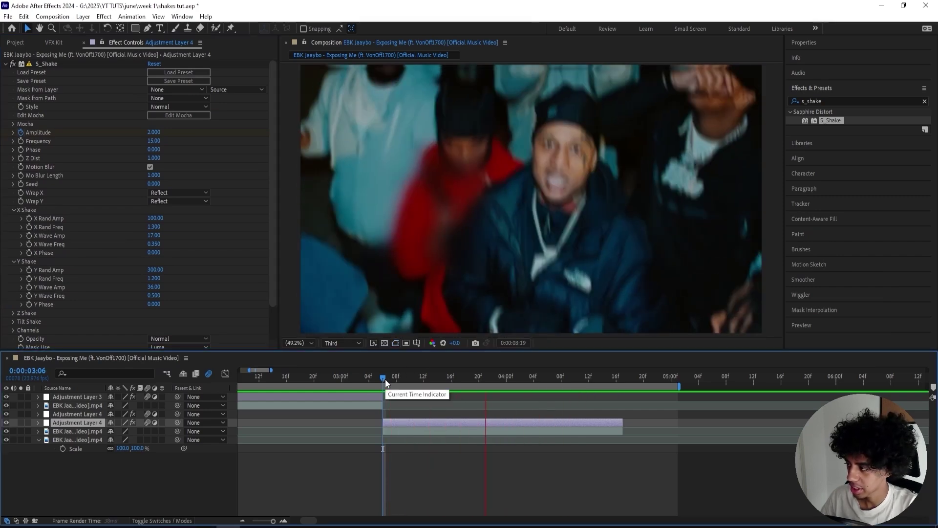
{"action": "key", "text": "space"}
{"action": "left_click", "coordinate": [408, 422]}
{"action": "left_click", "coordinate": [819, 93]}
{"action": "left_click", "coordinate": [824, 96]}
{"action": "type", "text": "ra"}
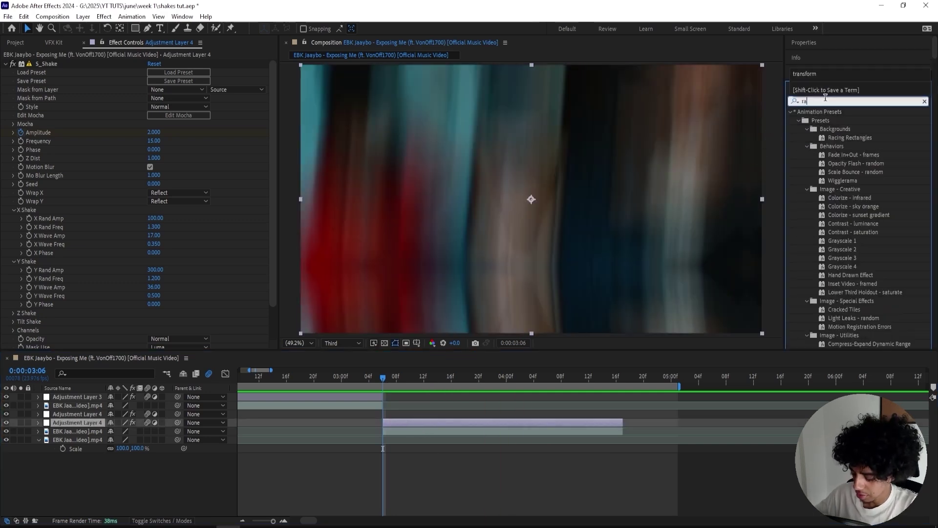
{"action": "type", "text": "dial blur"}
{"action": "left_click_drag", "start_coordinate": [824, 154], "coordinate": [164, 313]}
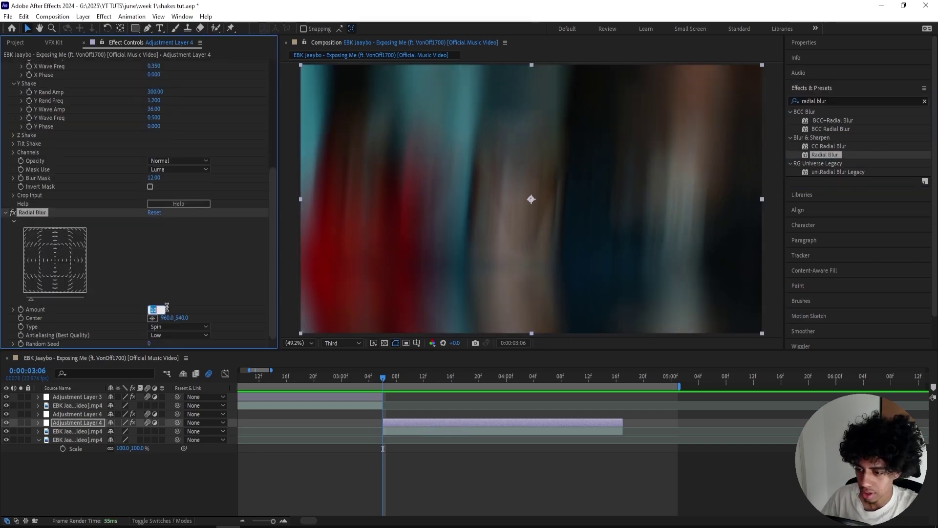
Step: Keyframe the Radial Blur Amount at 43 at 0:00:03:06 and at 0 at 0:00:04:08
{"action": "type", "text": "43"}
{"action": "key", "text": "Return"}
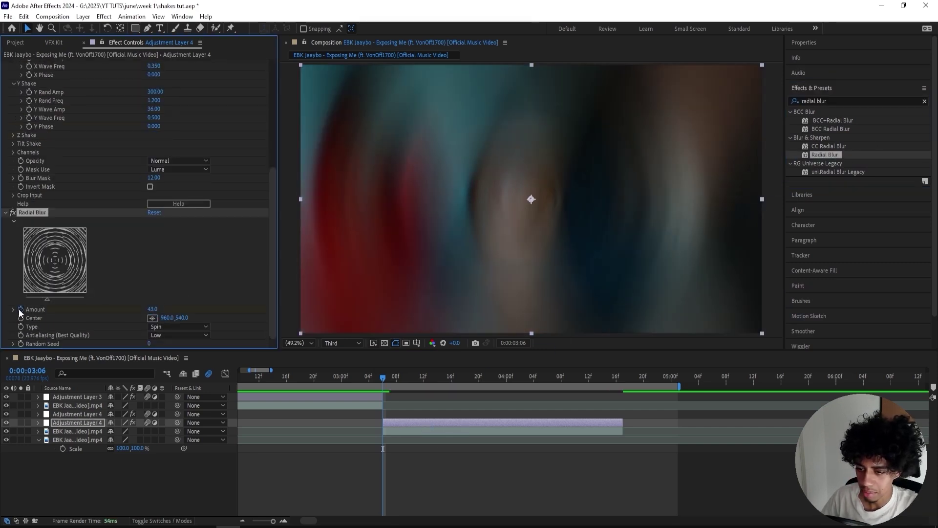
{"action": "left_click_drag", "start_coordinate": [394, 380], "coordinate": [563, 381]}
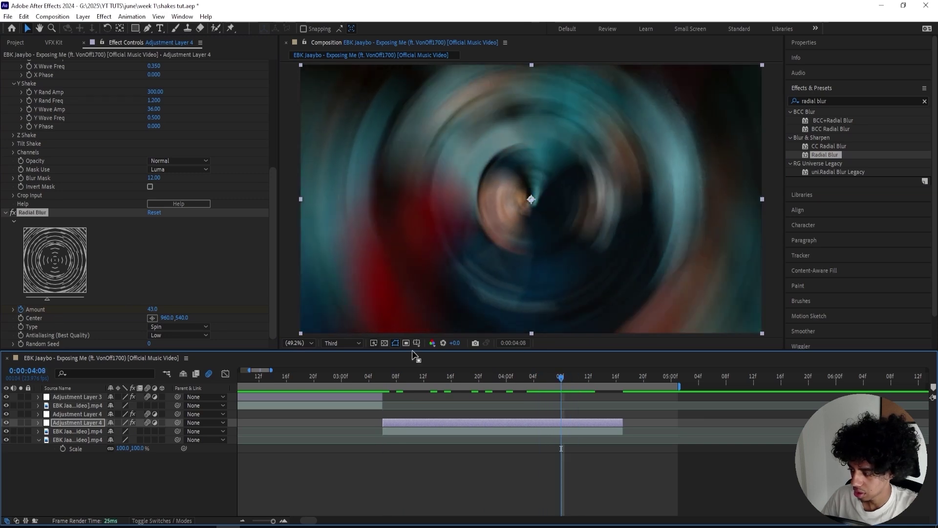
{"action": "left_click", "coordinate": [153, 308]}
{"action": "type", "text": "0"}
{"action": "key", "text": "Return"}
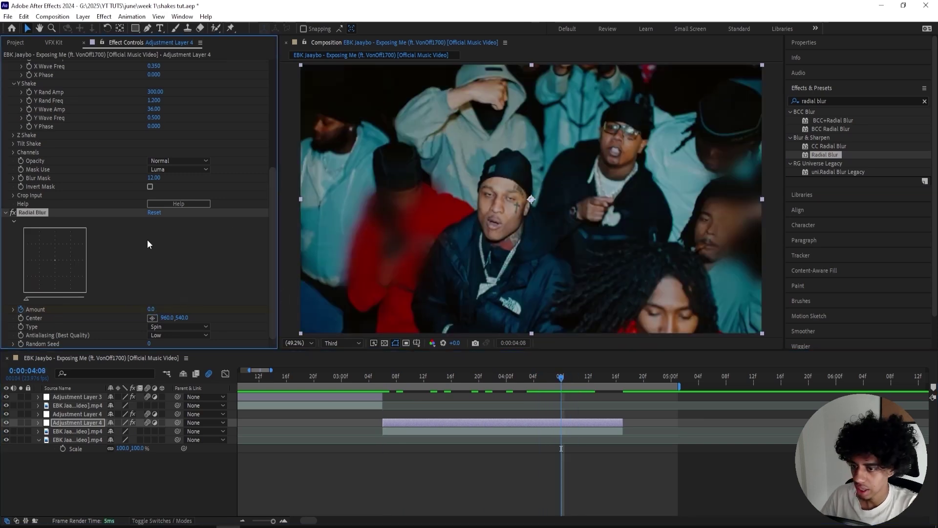
Step: Adjust the Radial Blur Center to about 958, 540 and return to 0:00:03:06
{"action": "left_click_drag", "start_coordinate": [165, 319], "coordinate": [104, 319]}
{"action": "left_click_drag", "start_coordinate": [558, 376], "coordinate": [389, 375]}
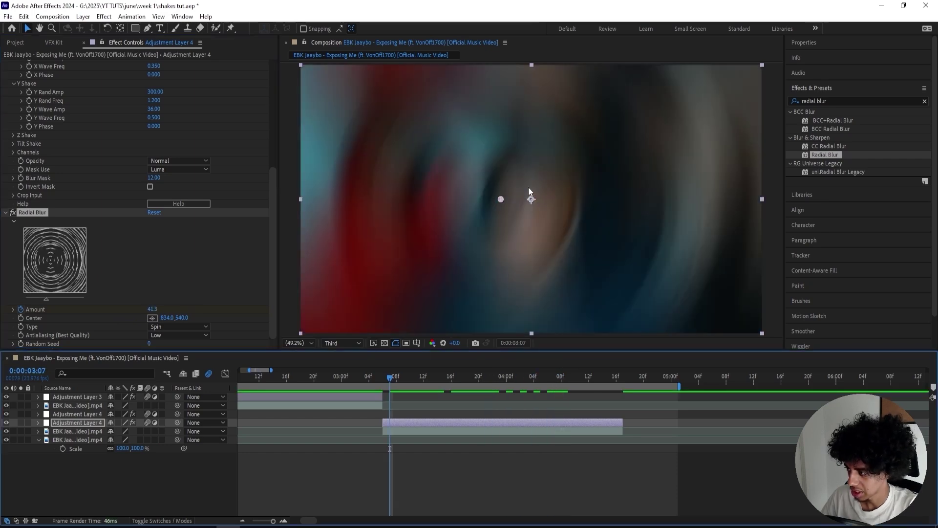
{"action": "left_click_drag", "start_coordinate": [500, 200], "coordinate": [531, 203]}
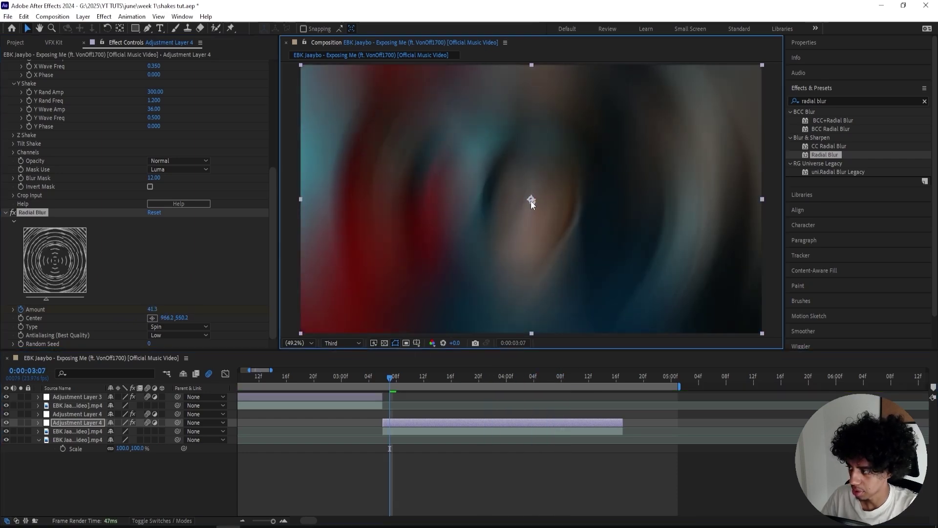
{"action": "key", "text": "Page_Up"}
Step: Add the Transform effect to the adjustment layer and keyframe its Scale at 180 at 0:00:03:06
{"action": "left_click", "coordinate": [825, 100]}
{"action": "type", "text": "transform"}
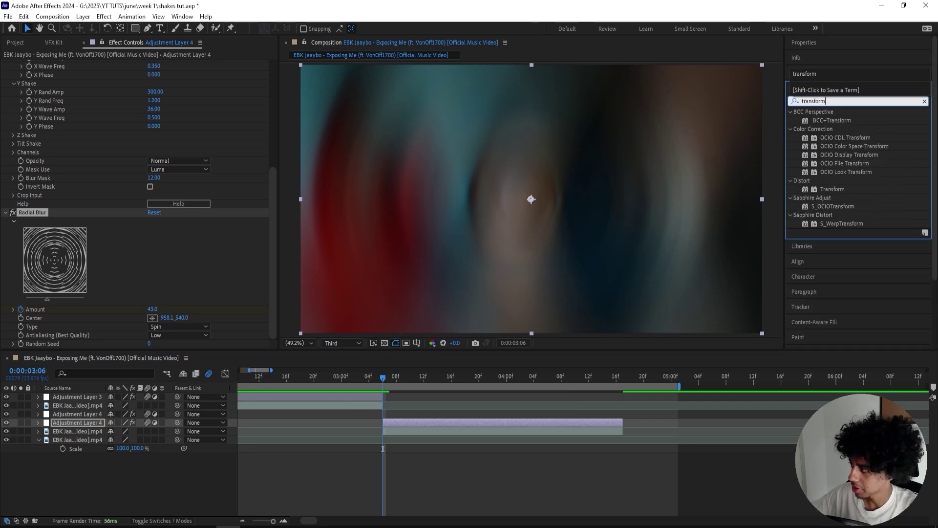
{"action": "double_click", "coordinate": [832, 188]}
{"action": "left_click", "coordinate": [154, 235]}
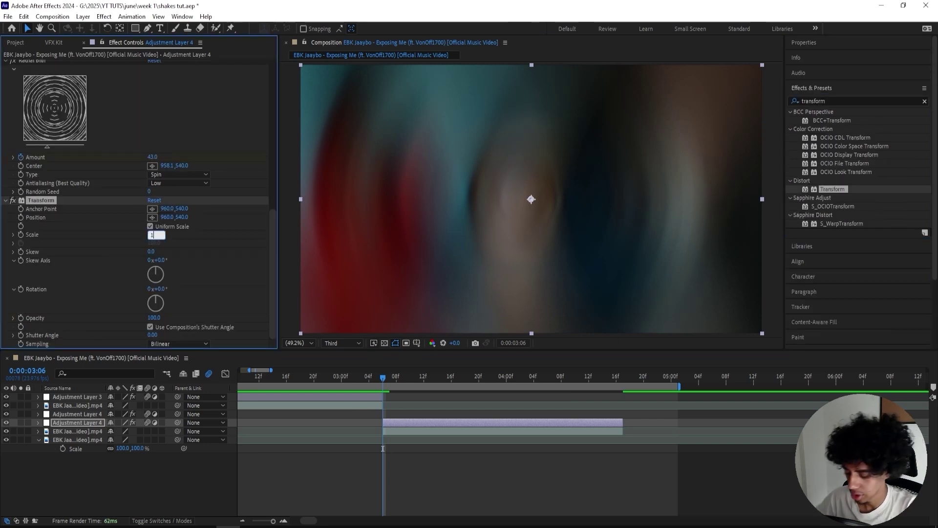
{"action": "type", "text": "180"}
{"action": "key", "text": "Return"}
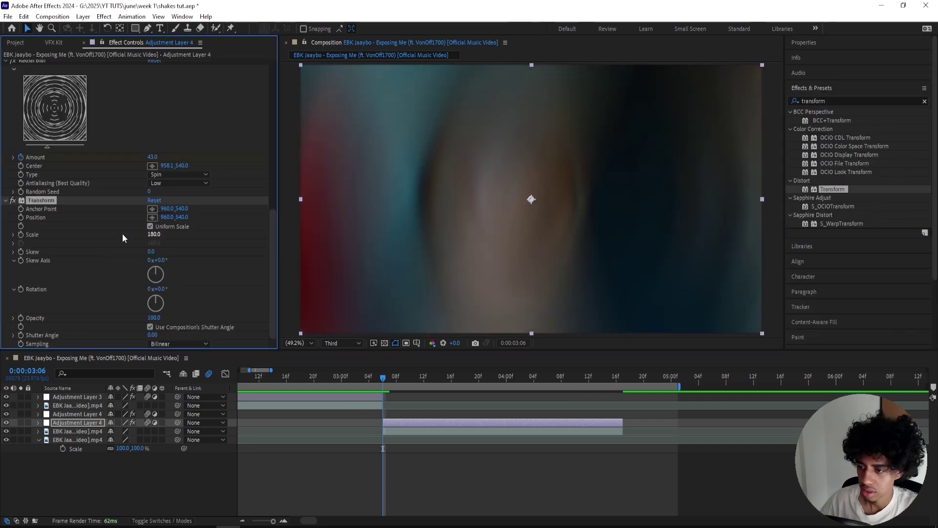
{"action": "left_click", "coordinate": [21, 235]}
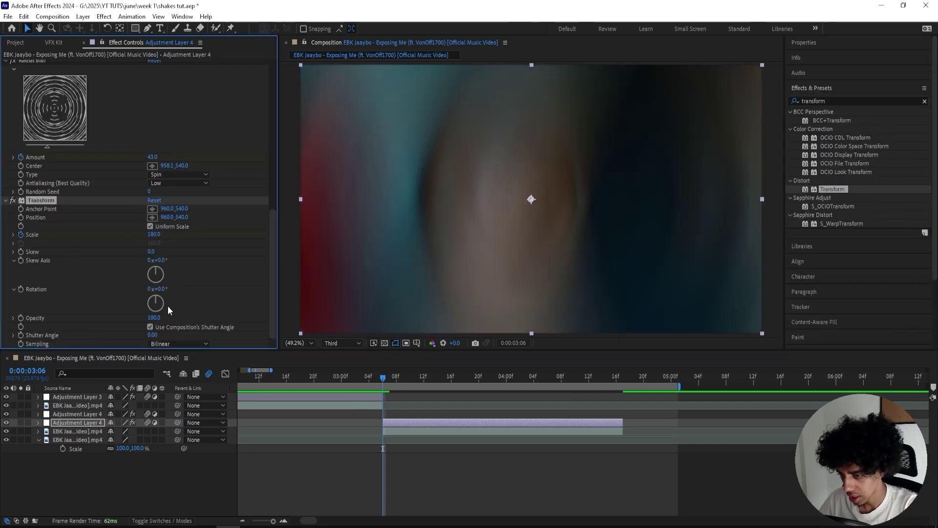
Step: Reveal the layer's keyframes and reset the Transform effect at 0:00:04:08 to keyframe Scale at 100
{"action": "key", "text": "u"}
{"action": "left_click_drag", "start_coordinate": [391, 382], "coordinate": [571, 392]}
{"action": "left_click", "coordinate": [155, 200]}
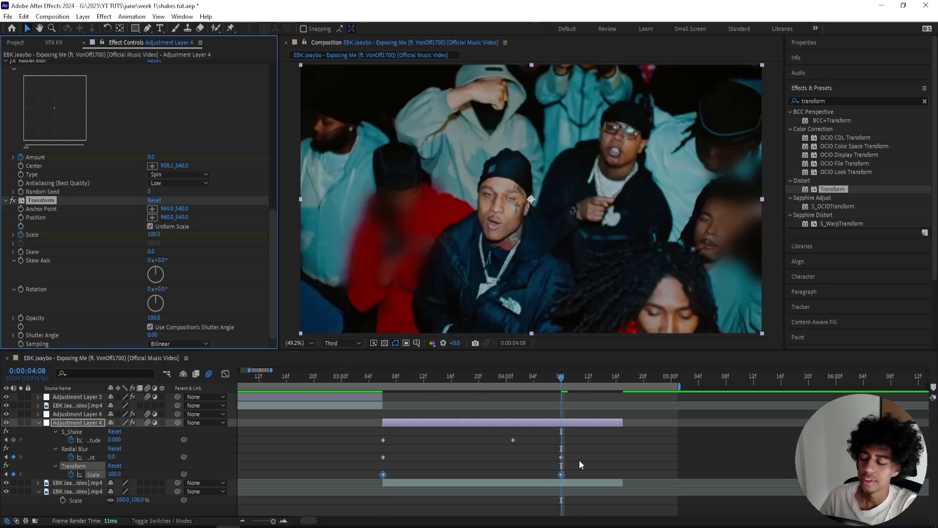
Step: Apply Easy Ease to all the layer's effect keyframes and reshape the S_Shake Amplitude curve into a steep initial drop that levels off
{"action": "left_click_drag", "start_coordinate": [574, 473], "coordinate": [390, 440]}
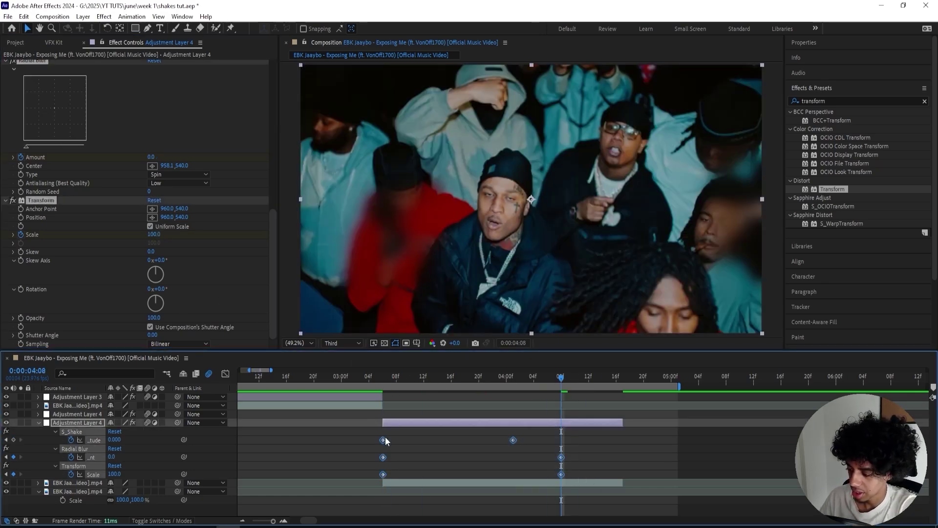
{"action": "key", "text": "F9"}
{"action": "left_click", "coordinate": [225, 374]}
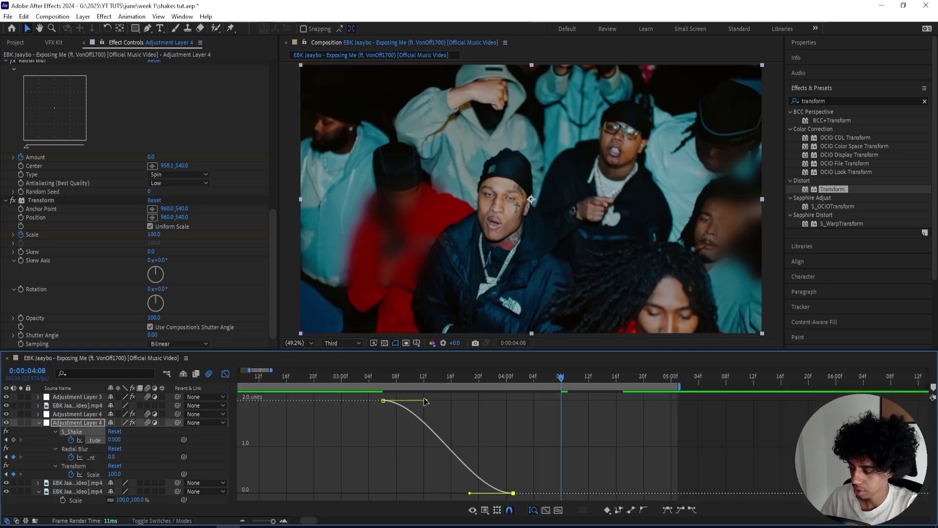
{"action": "left_click_drag", "start_coordinate": [426, 400], "coordinate": [341, 459]}
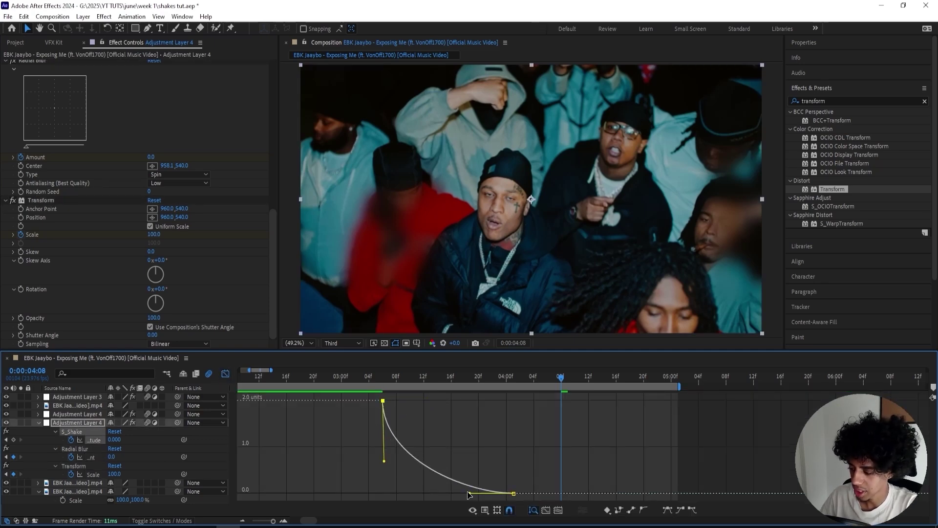
{"action": "mouse_move", "coordinate": [470, 492]}
{"action": "left_mouse_down"}
{"action": "mouse_move", "coordinate": [426, 491]}
{"action": "mouse_move", "coordinate": [464, 492]}
{"action": "mouse_move", "coordinate": [454, 493]}
{"action": "left_mouse_up"}
{"action": "left_click", "coordinate": [227, 374]}
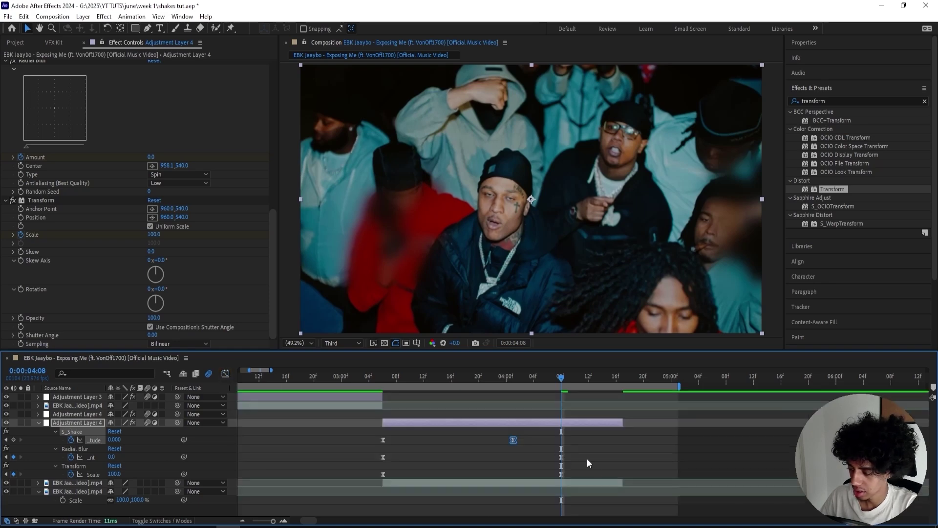
Step: Reshape the Radial Blur Amount curve to fall steeply from its first keyframe and ease into the last
{"action": "left_click", "coordinate": [561, 457]}
{"action": "left_click", "coordinate": [224, 374]}
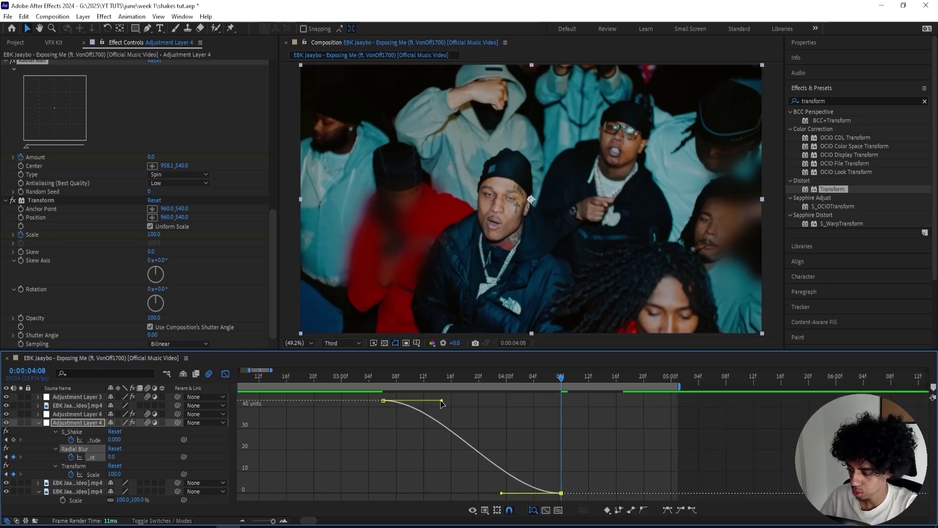
{"action": "left_click_drag", "start_coordinate": [440, 400], "coordinate": [357, 472]}
{"action": "key", "text": "shift+F3"}
Step: End the work area at the third clip's end and preview the combined effects from 0:00:03:06
{"action": "left_click", "coordinate": [383, 380]}
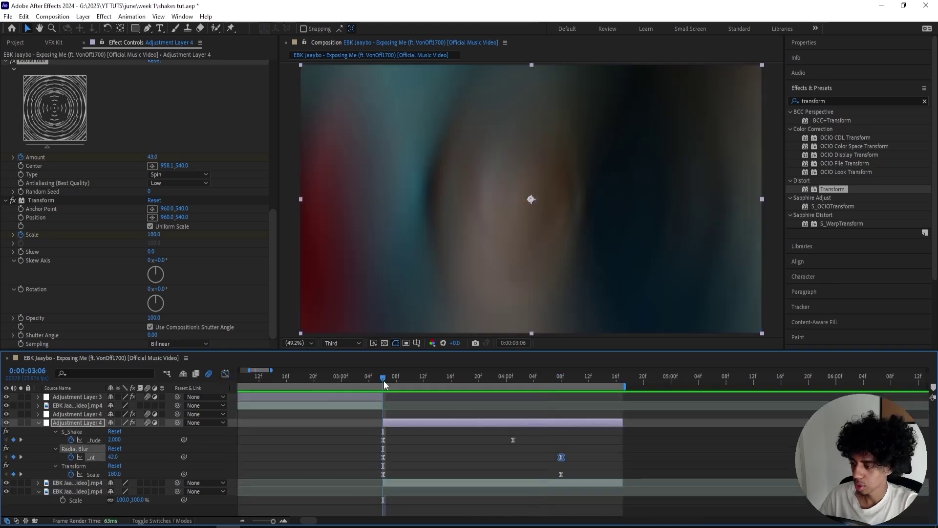
{"action": "key", "text": "space"}
{"action": "left_click", "coordinate": [389, 381]}
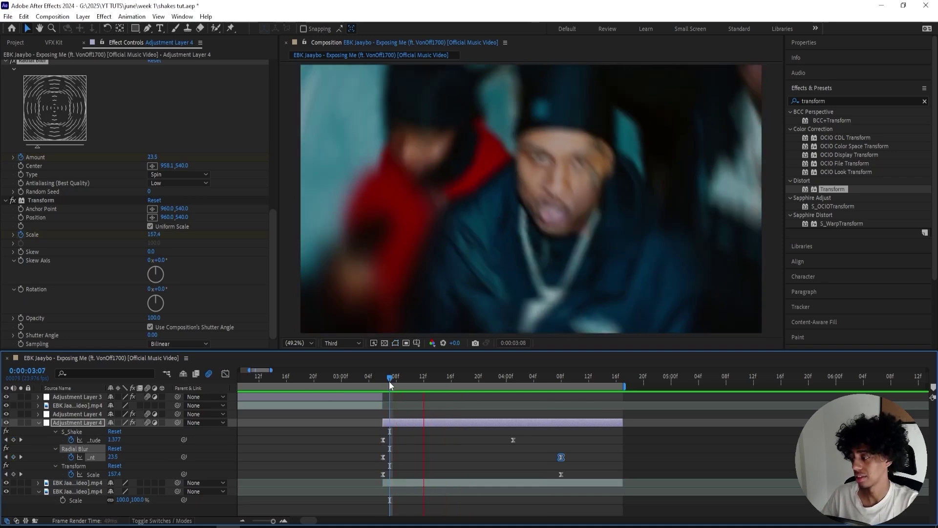
Step: Collapse the properties of all layers and fit all three clips in the timeline during playback
{"action": "key", "text": "ctrl+a"}
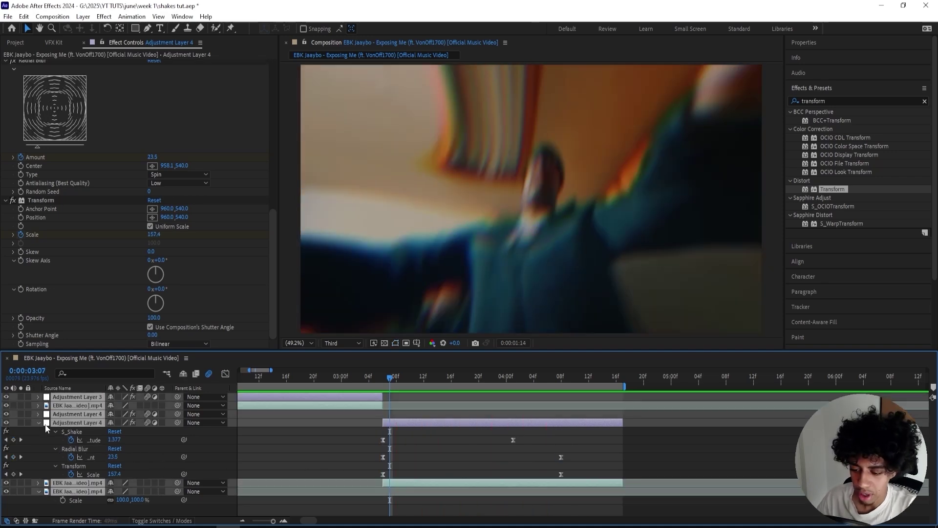
{"action": "key", "text": "u"}
{"action": "left_click", "coordinate": [244, 521]}
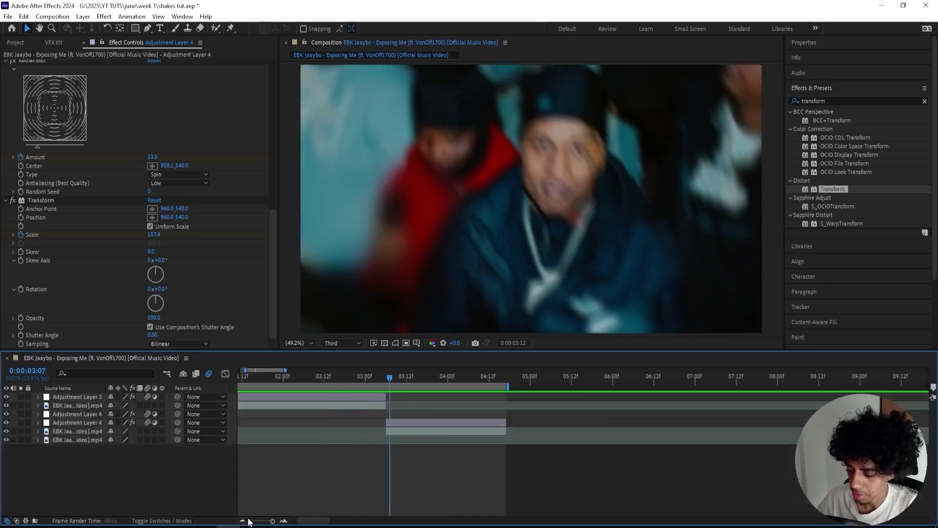
{"action": "left_click", "coordinate": [244, 520]}
{"action": "left_click", "coordinate": [243, 520]}
{"action": "left_click", "coordinate": [243, 521]}
{"action": "left_click", "coordinate": [244, 521]}
{"action": "left_click", "coordinate": [281, 521]}
{"action": "left_click", "coordinate": [283, 521]}
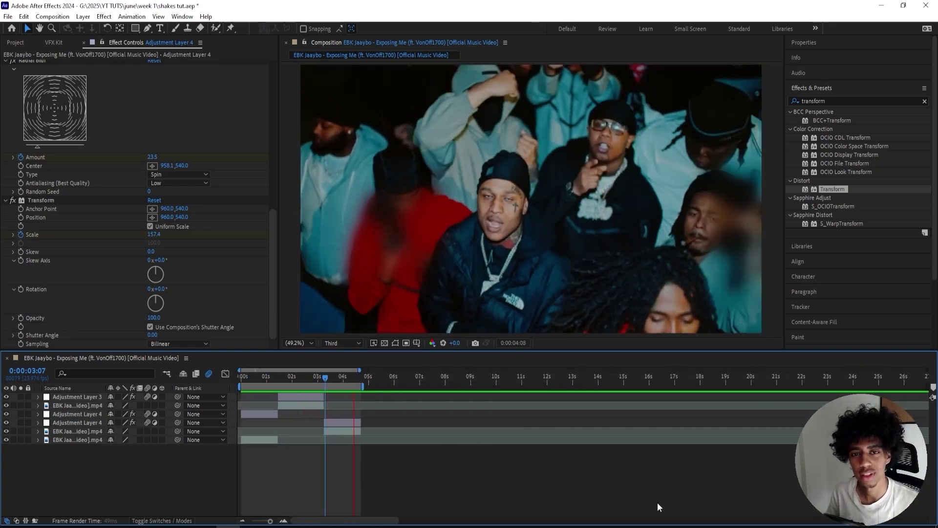